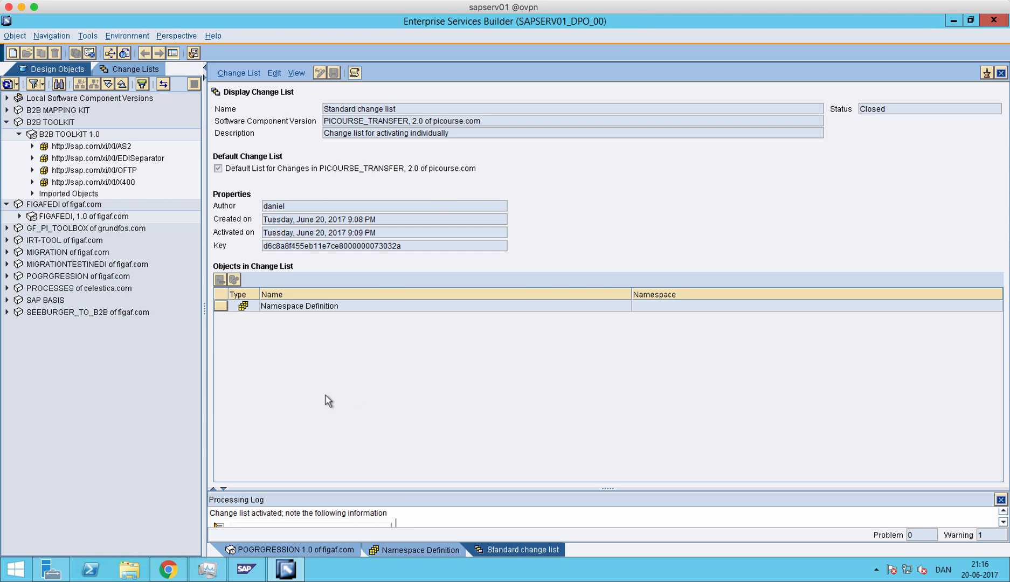
- Review the namespaces and objects inside POGRGRESSION 1.0 of figaf.com and collapse that software component version
left_click(7, 288)
left_click(7, 276)
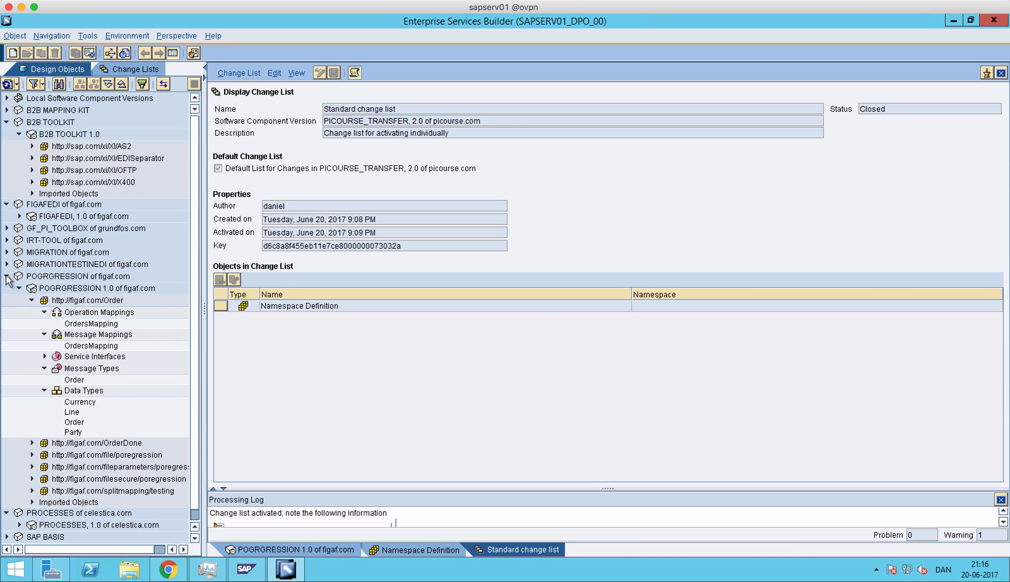
left_click(104, 290)
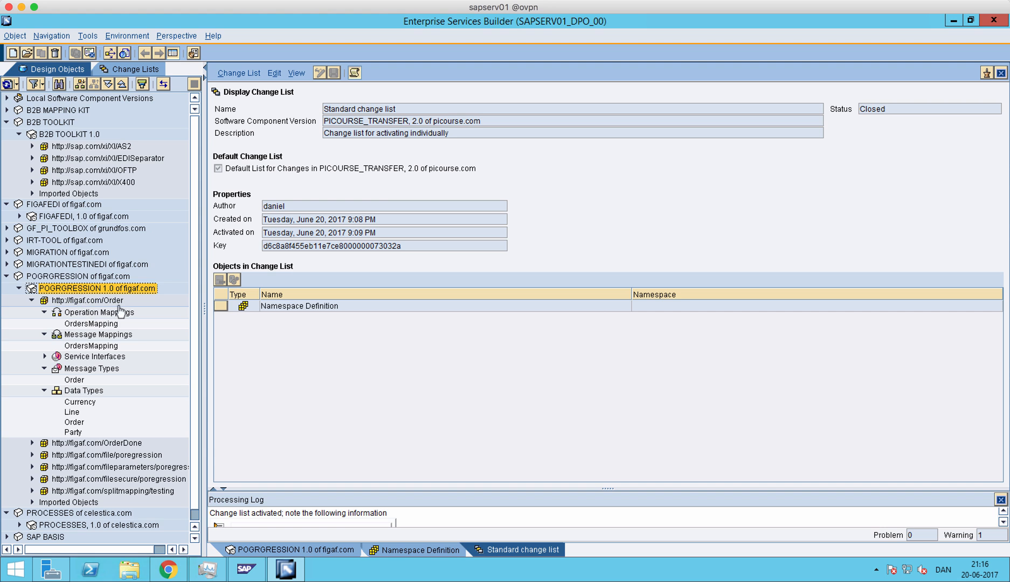
left_click(20, 289)
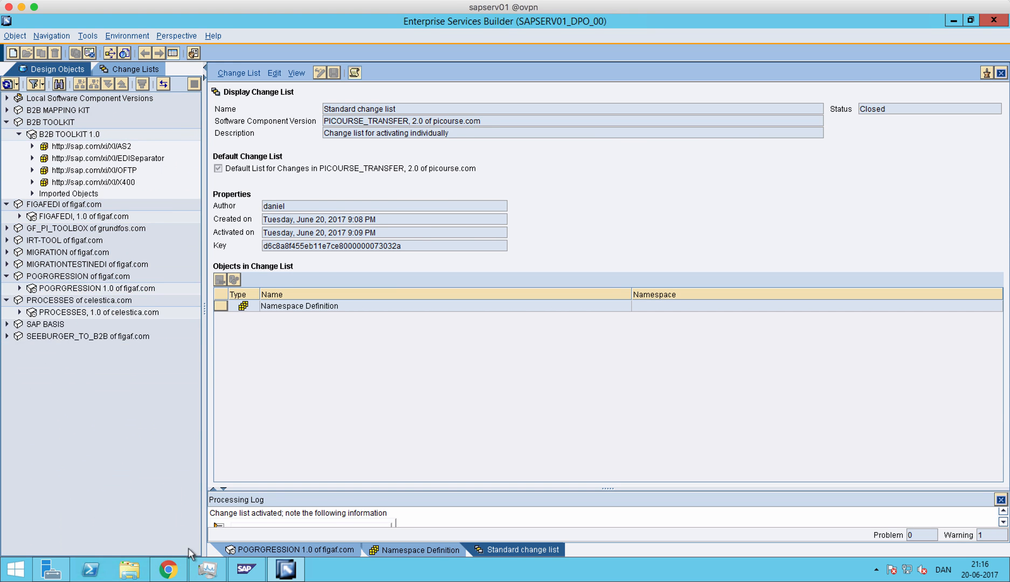
- Switch to the System Landscape Directory in Chrome and filter the products by the copied name Picourse_Transfe
left_click(174, 567)
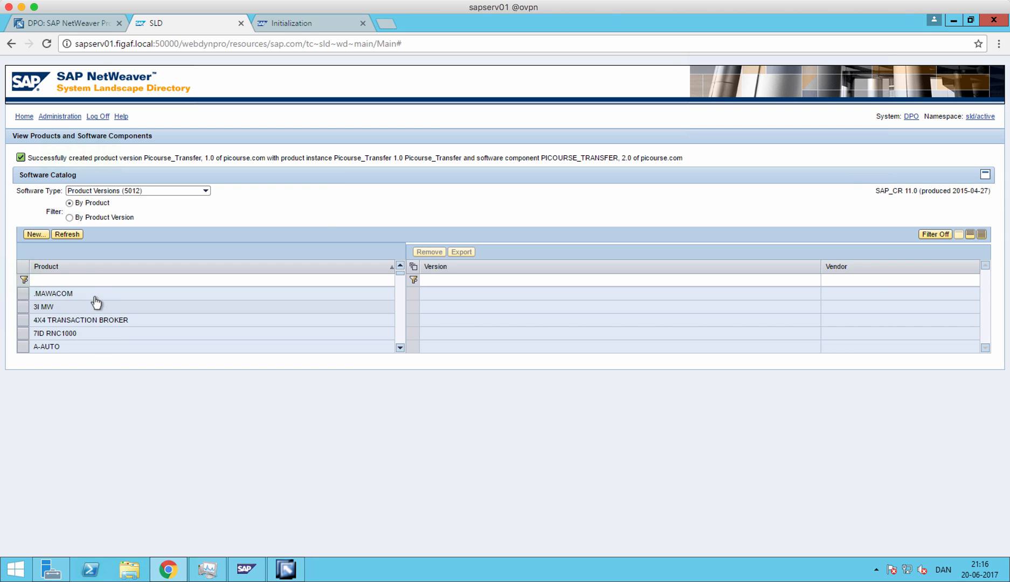
left_click_drag(333, 158, 389, 160)
key("ctrl+c")
left_click(225, 280)
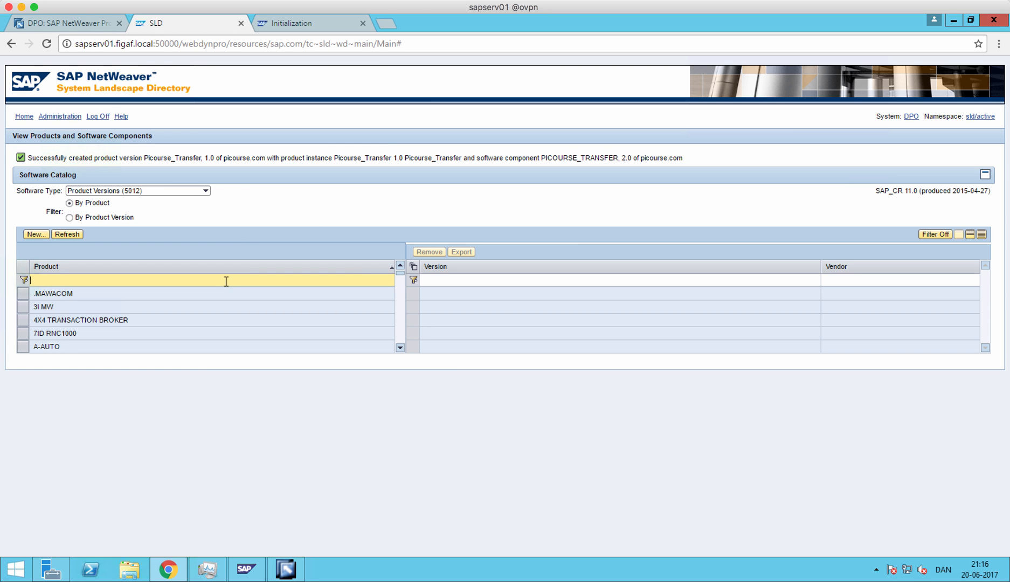
key("ctrl+v")
key("Return")
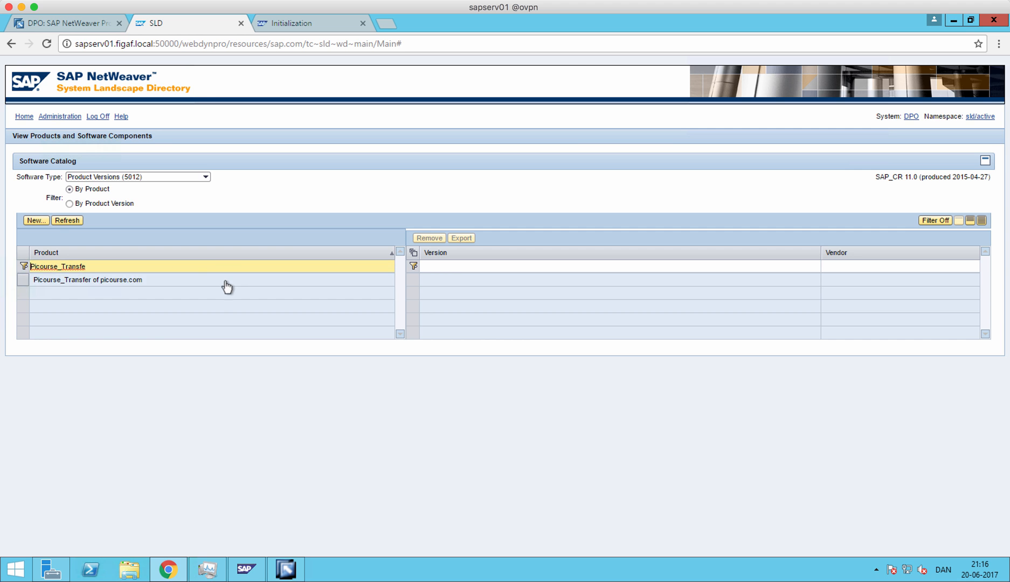
- Look up the software component of Picourse_Transfer, 1.0 and view the products assigned to PICOURSE_TRANSFER, 2.0
left_click(187, 286)
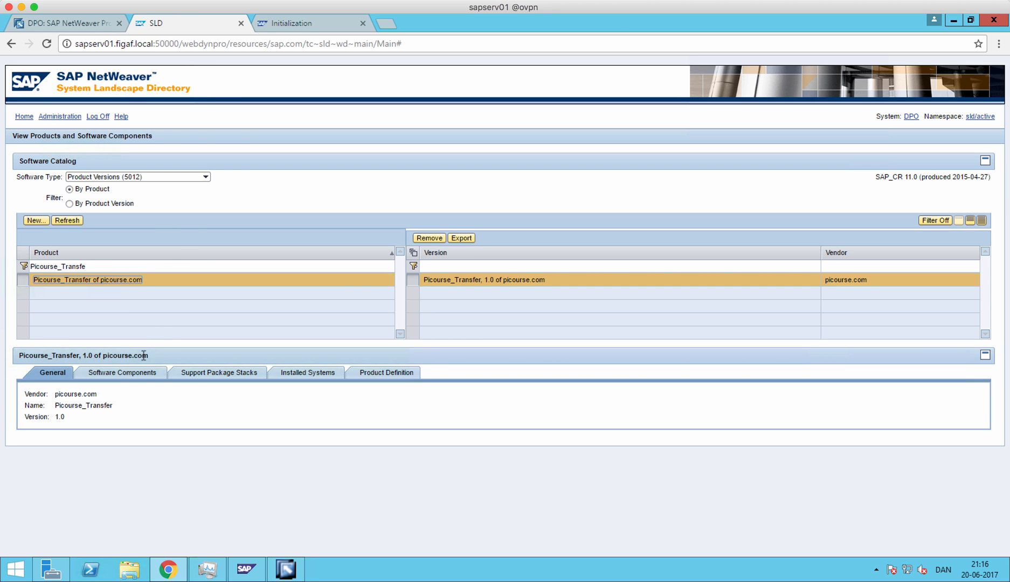
left_click(135, 374)
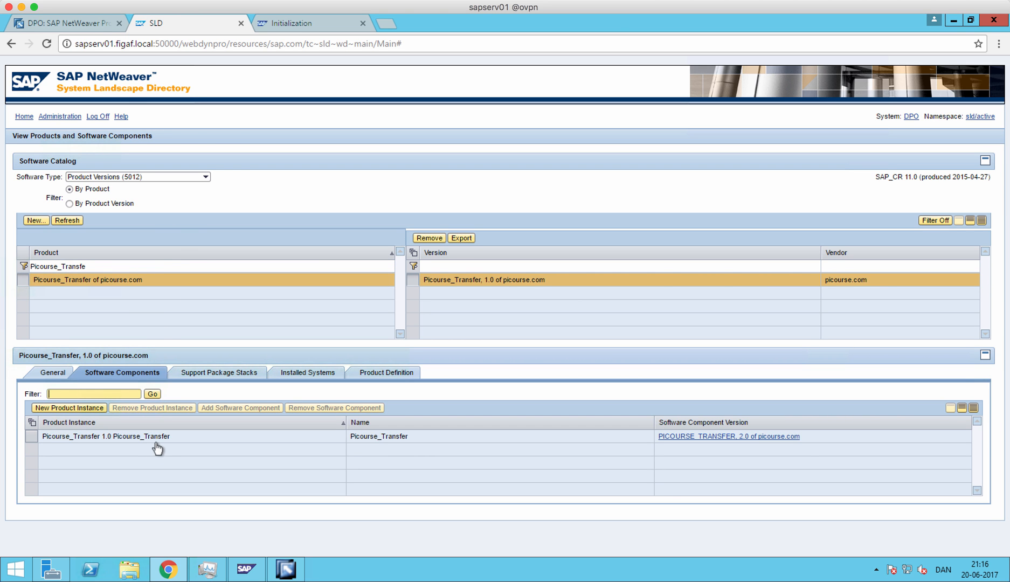
left_click(779, 438)
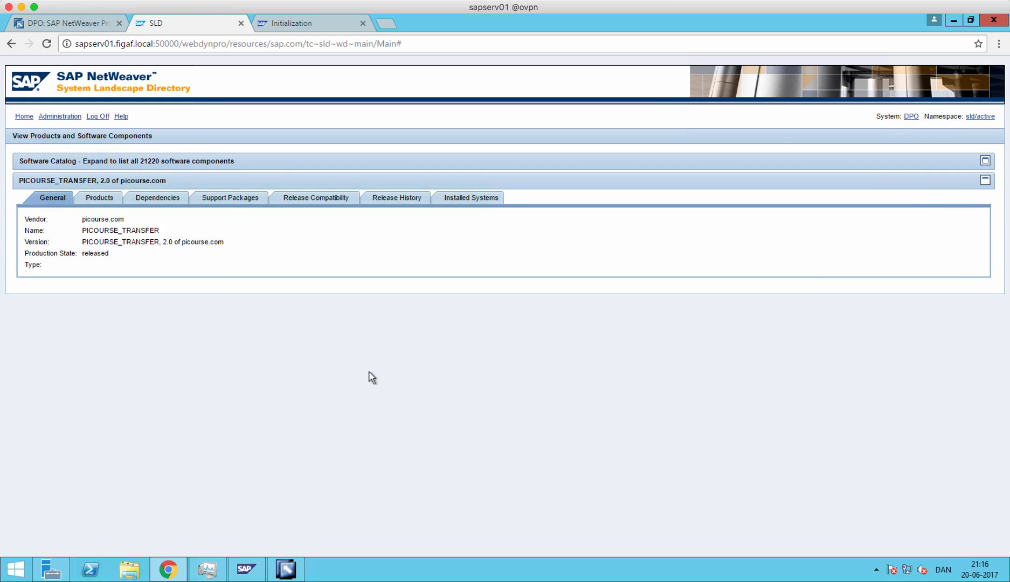
left_click(106, 204)
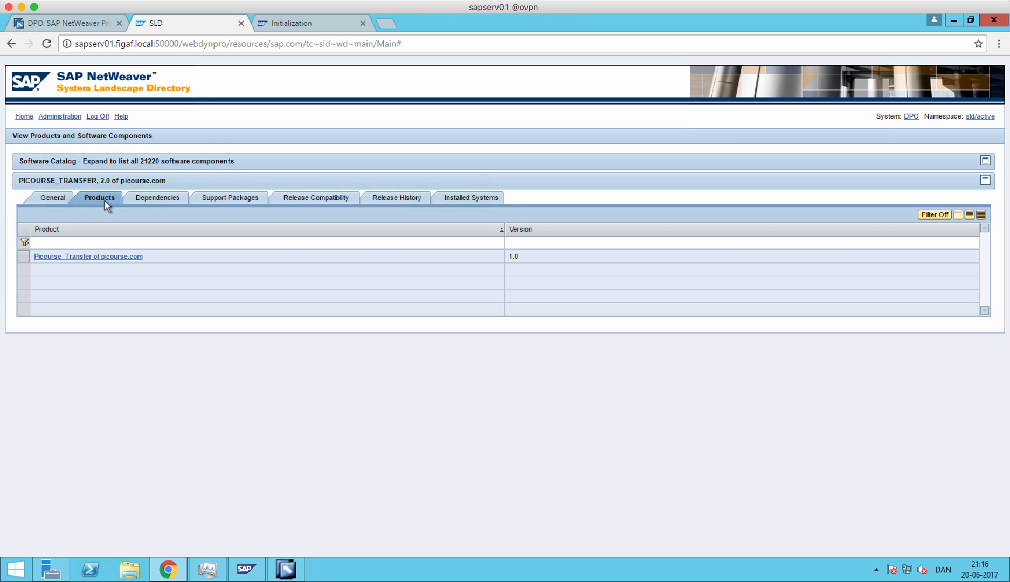
key("super+Tab")
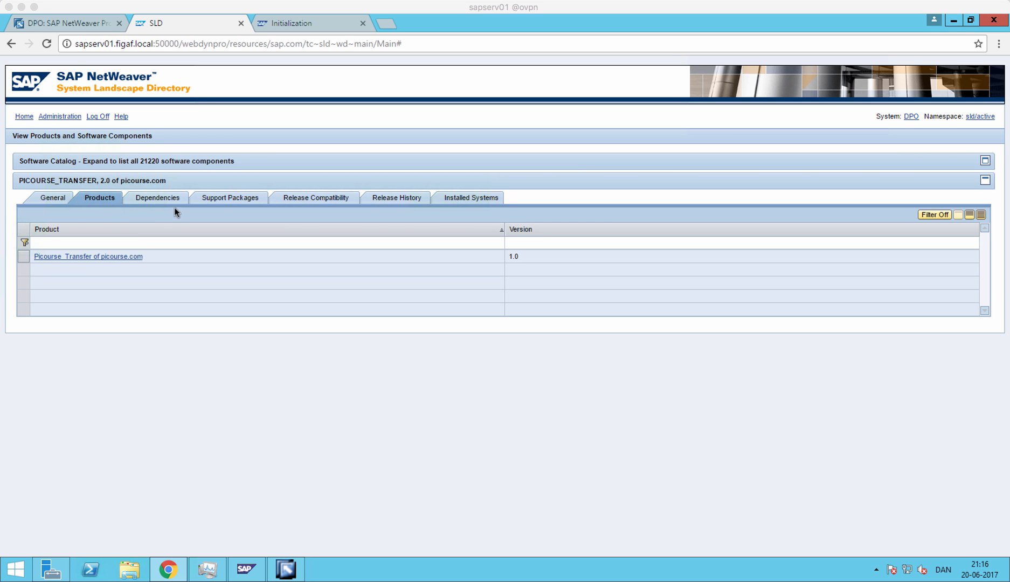
- Switch to Enterprise Services Builder and start a new software component version using Import from SLD, displaying the list of available versions
left_click(285, 566)
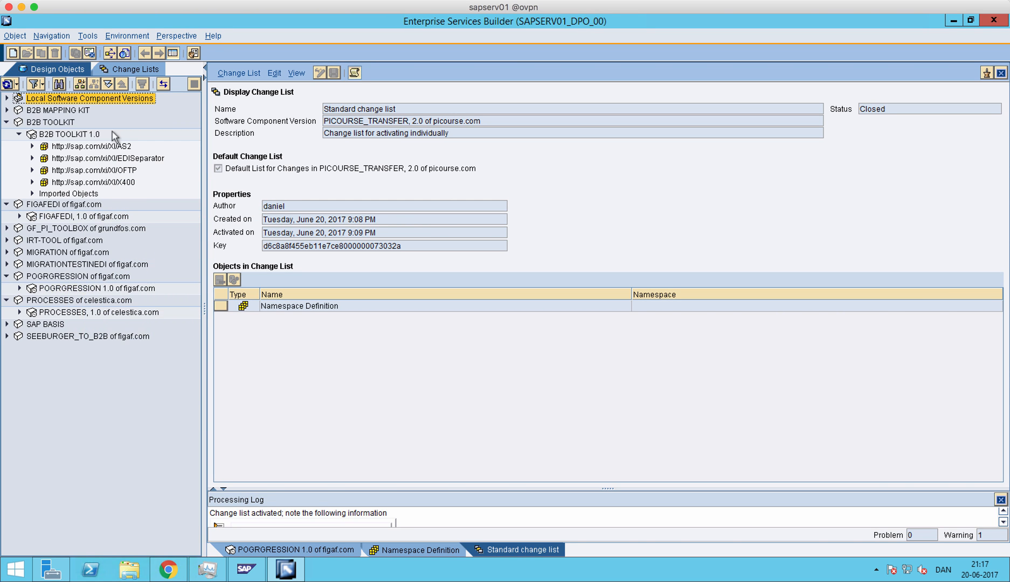
left_click(88, 36)
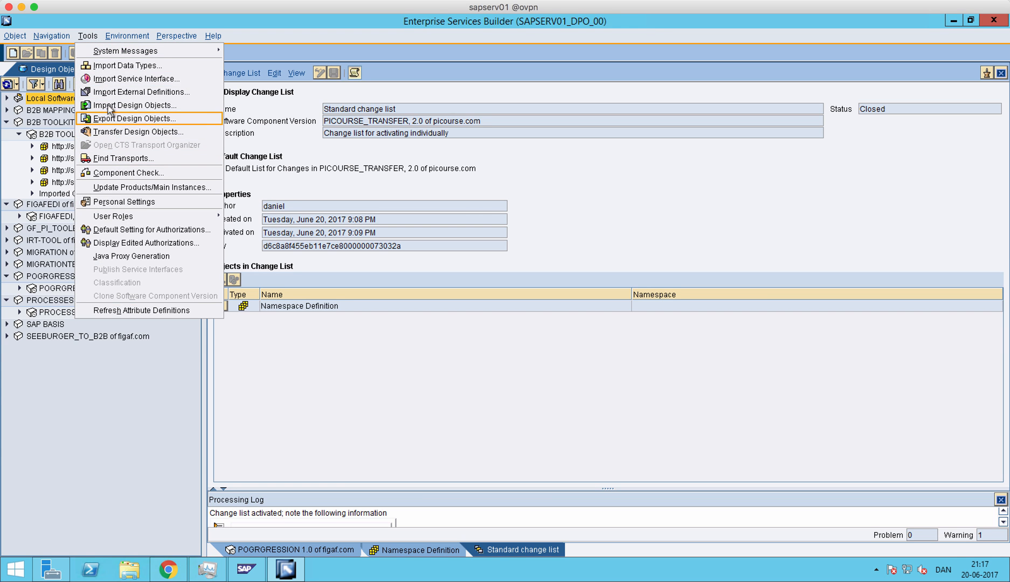
left_click(14, 54)
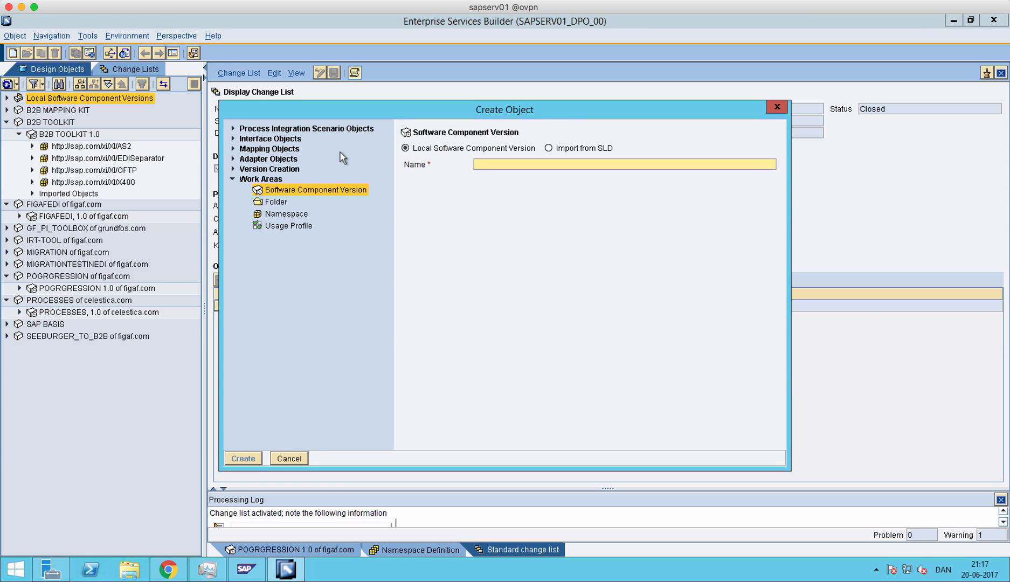
left_click(567, 149)
left_click(539, 167)
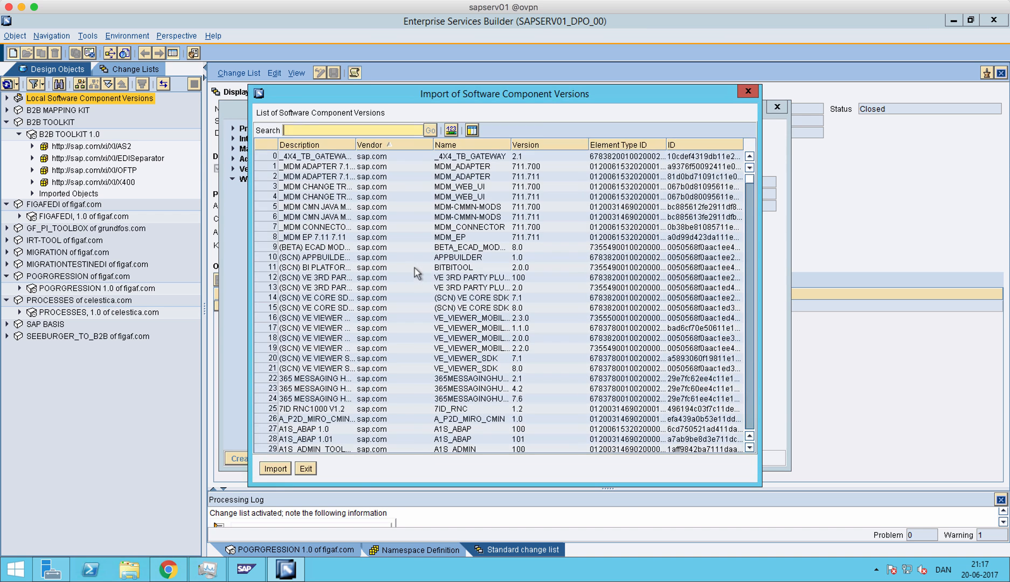
- Search the list for Picourse_Transfer, import PICOURSE_TRANSFER version 2.0 of picourse.com and create the component version
key("ctrl+v")
left_click(429, 130)
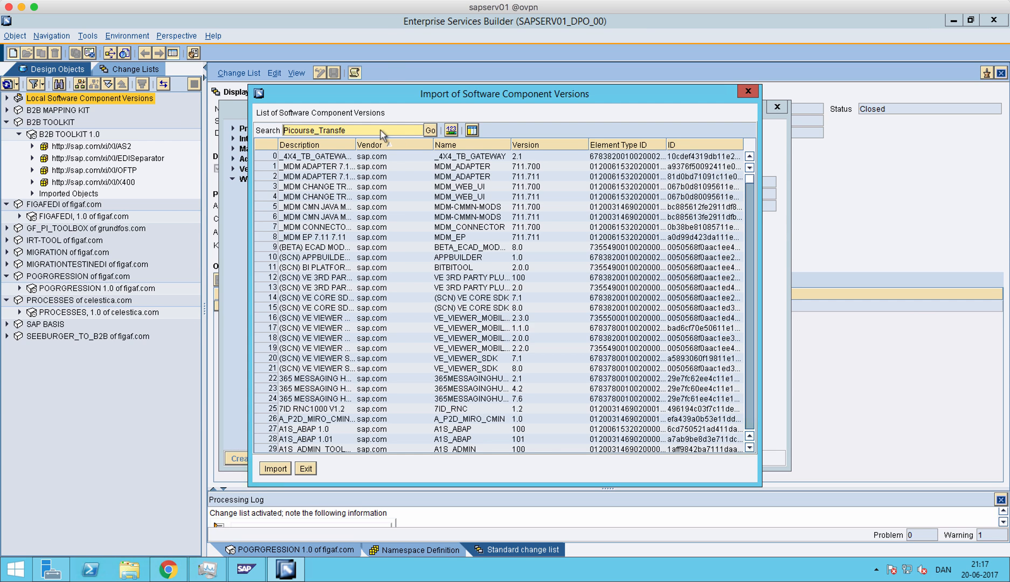
left_click(399, 334)
key("Return")
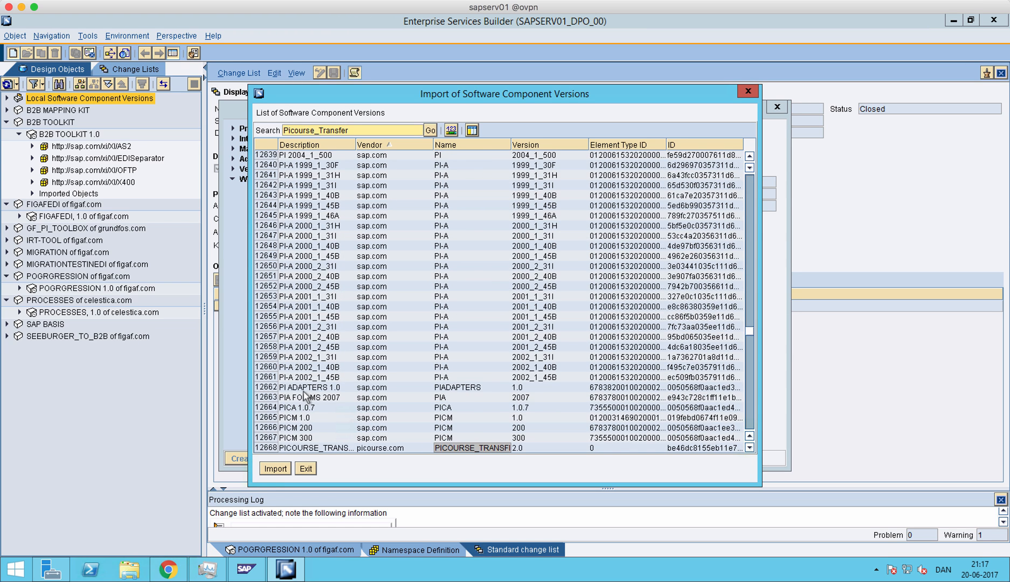
left_click(271, 449)
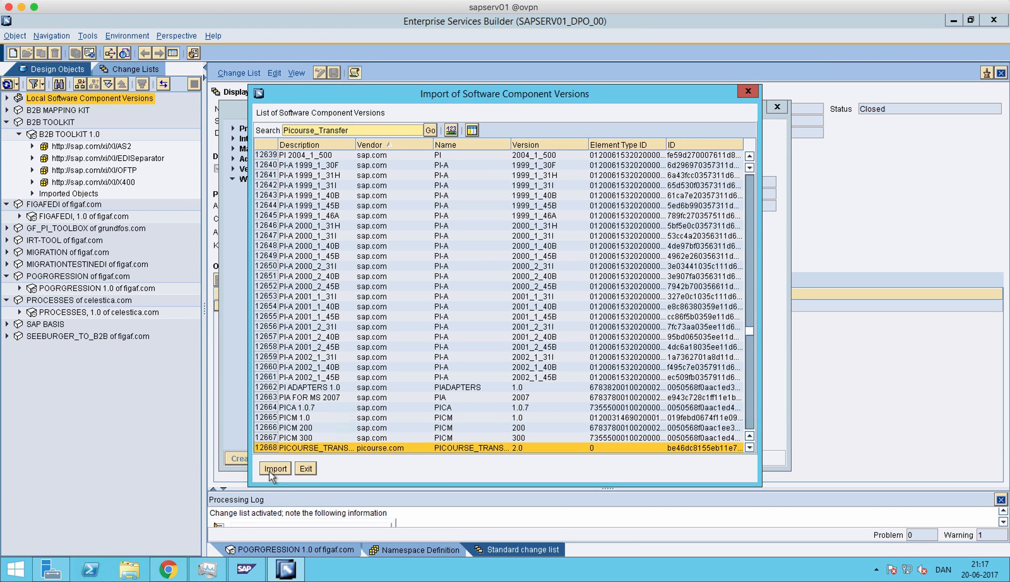
left_click(274, 468)
left_click(244, 458)
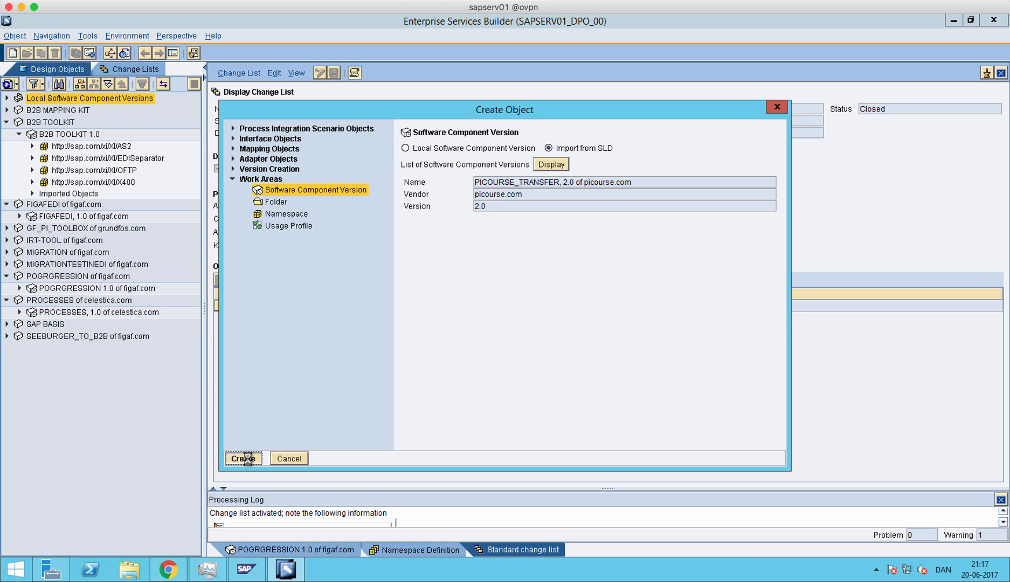
- Set the original language of PICOURSE_TRANSFER, 2.0 to English and save the software component version
left_click(578, 194)
left_click(572, 206)
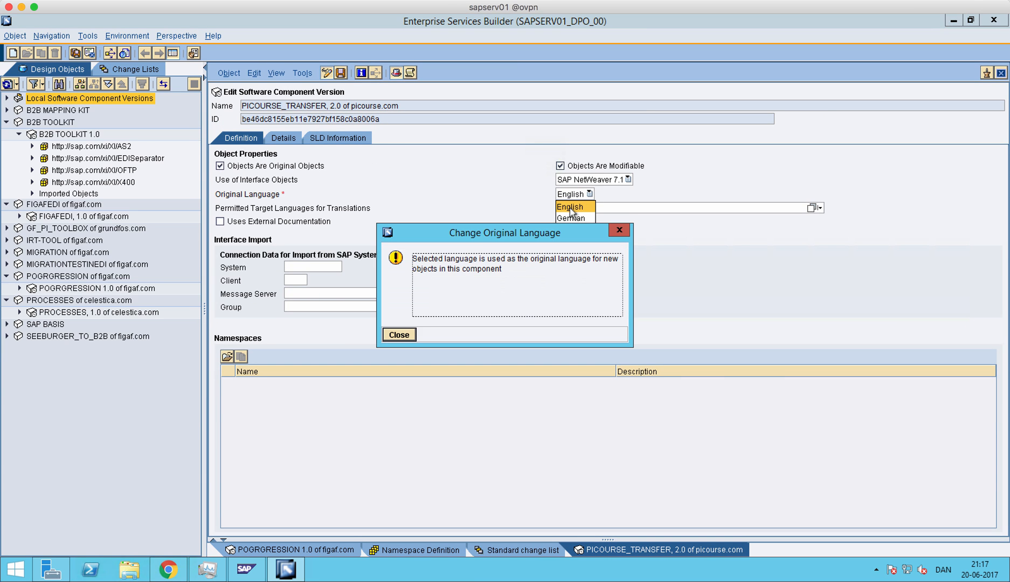
left_click(400, 339)
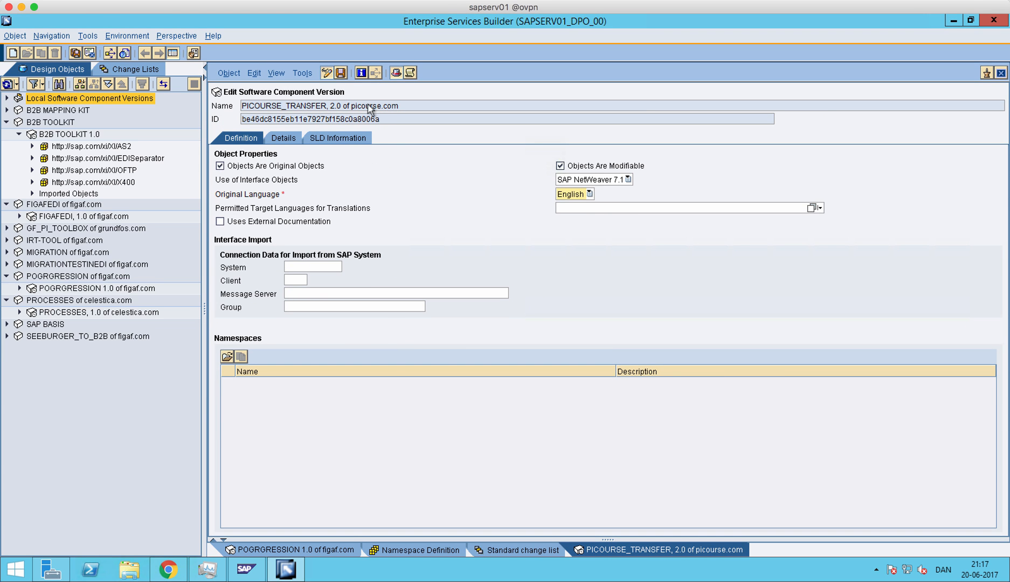
left_click(341, 72)
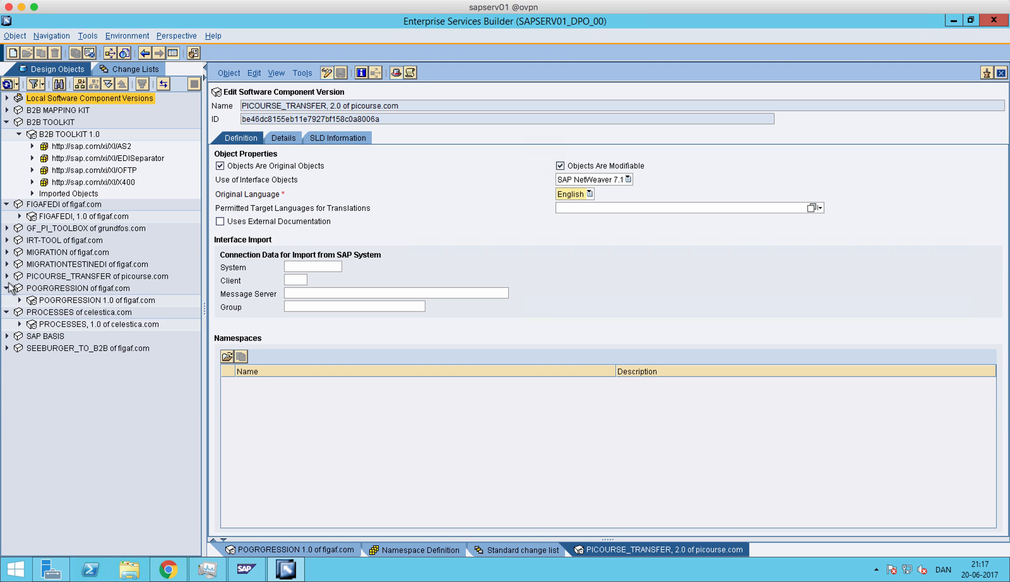
- Expand POGRGRESSION 1.0 of figaf.com and open the namespace definition of PICOURSE_TRANSFER, 2.0 for editing
left_click(20, 300)
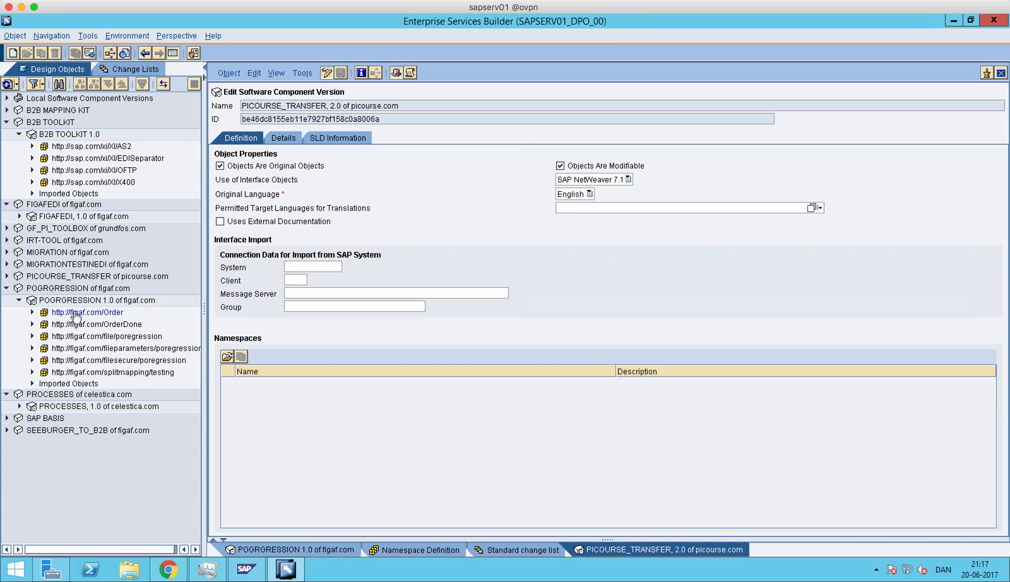
left_click(227, 356)
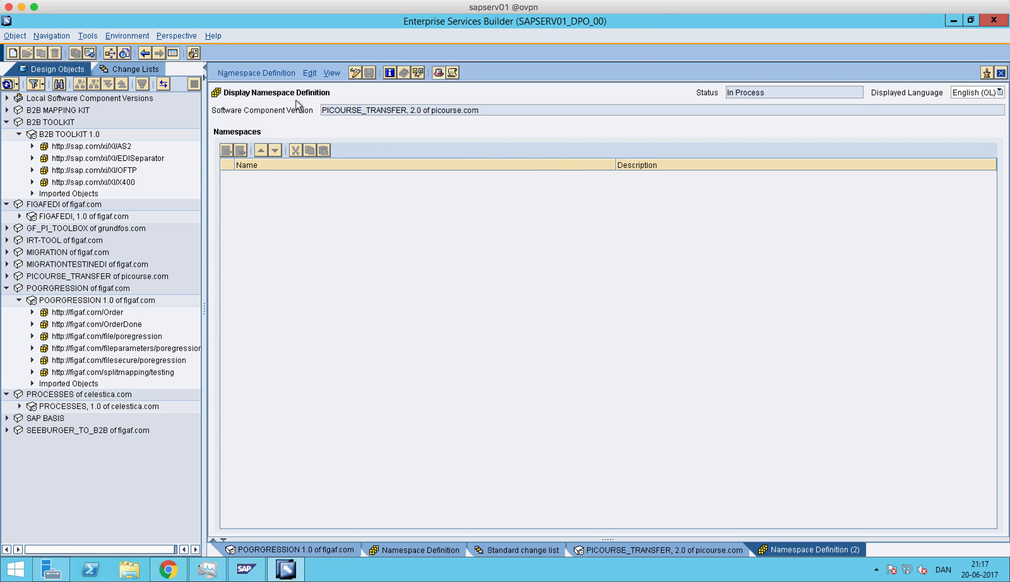
left_click(353, 74)
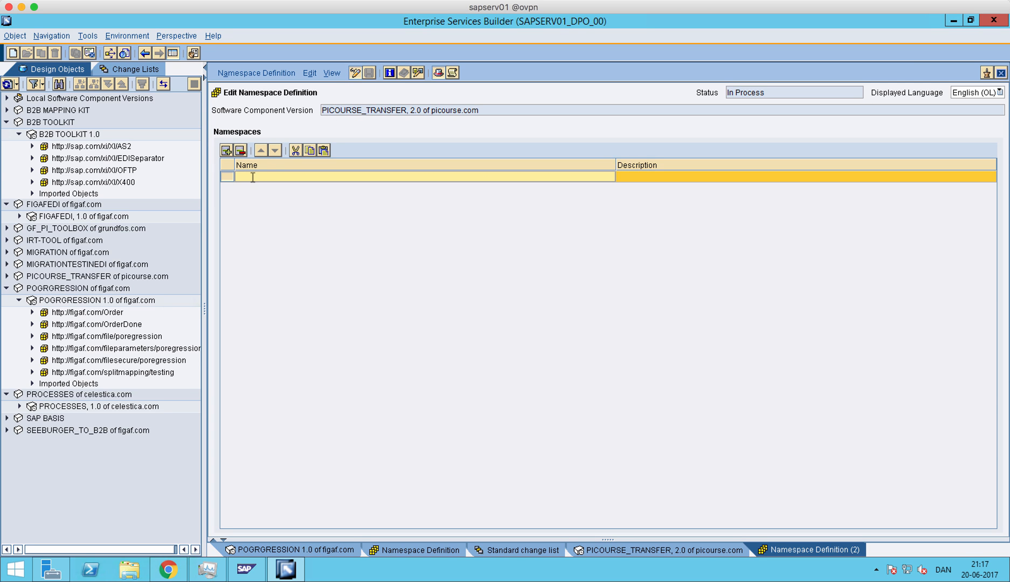
double_click(102, 314)
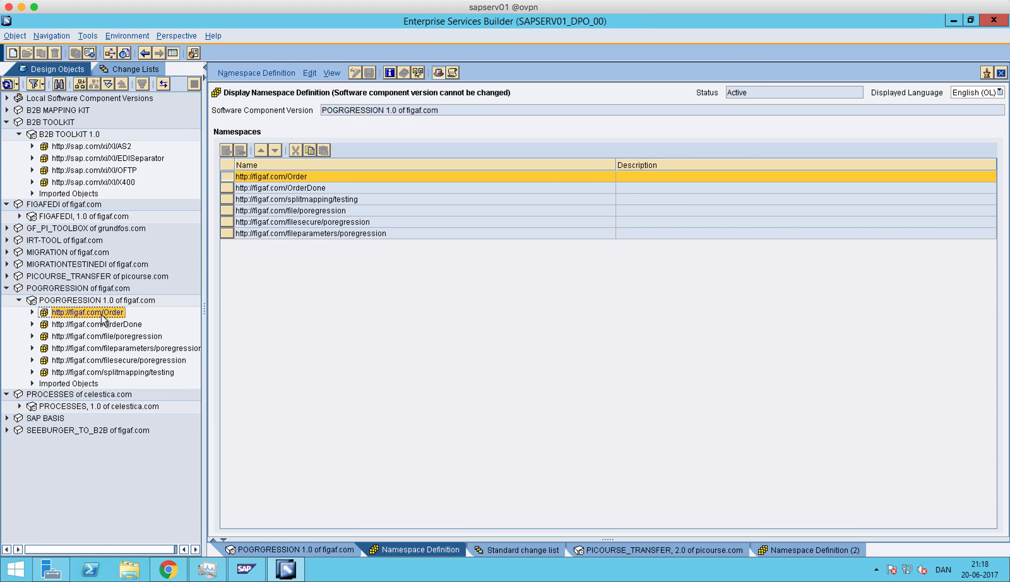
left_click(314, 179)
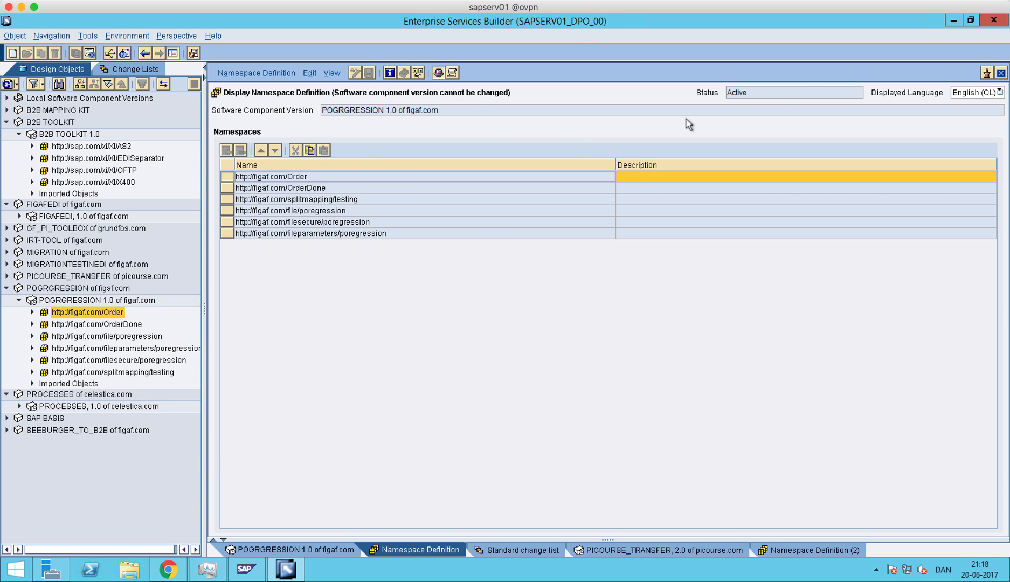
left_click(1001, 73)
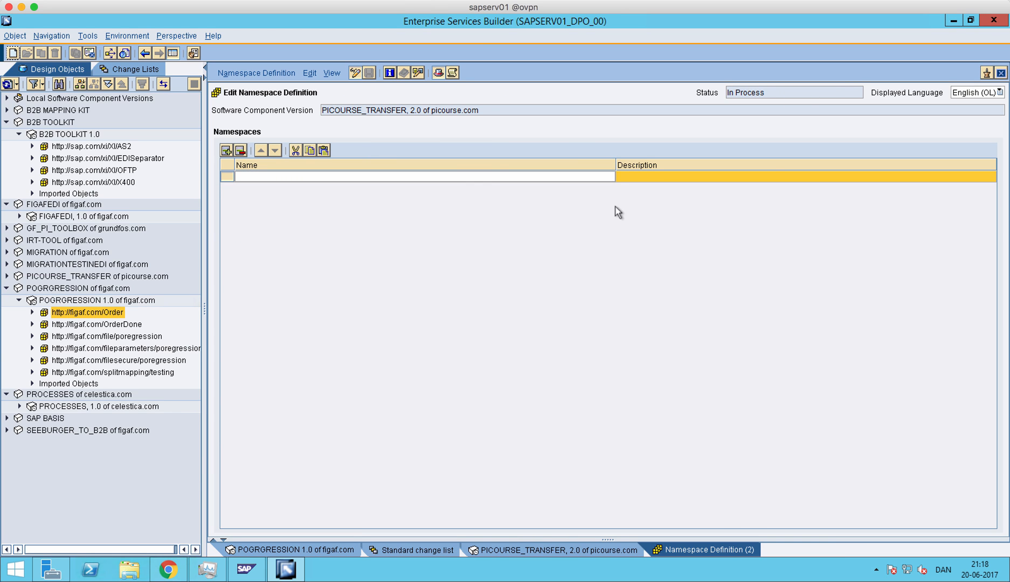
left_click(466, 177)
key("ctrl+v")
left_click(631, 178)
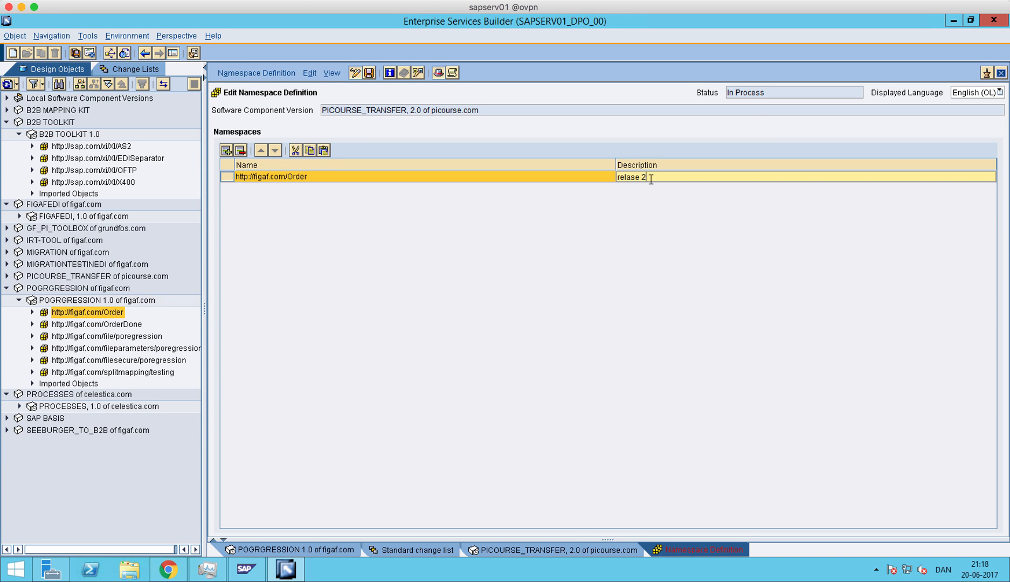
left_click(370, 72)
left_click(398, 348)
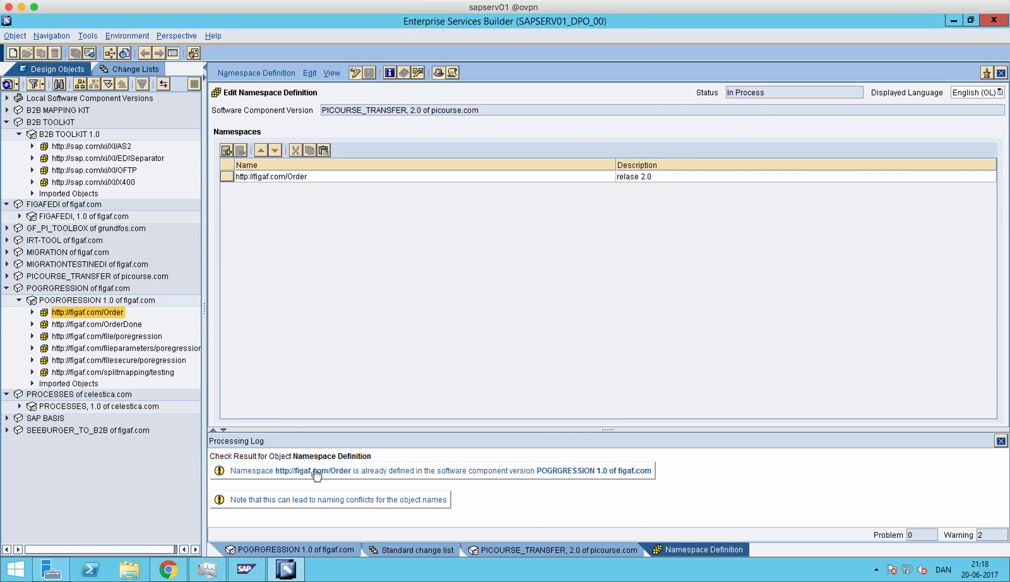
left_click_drag(317, 471, 387, 503)
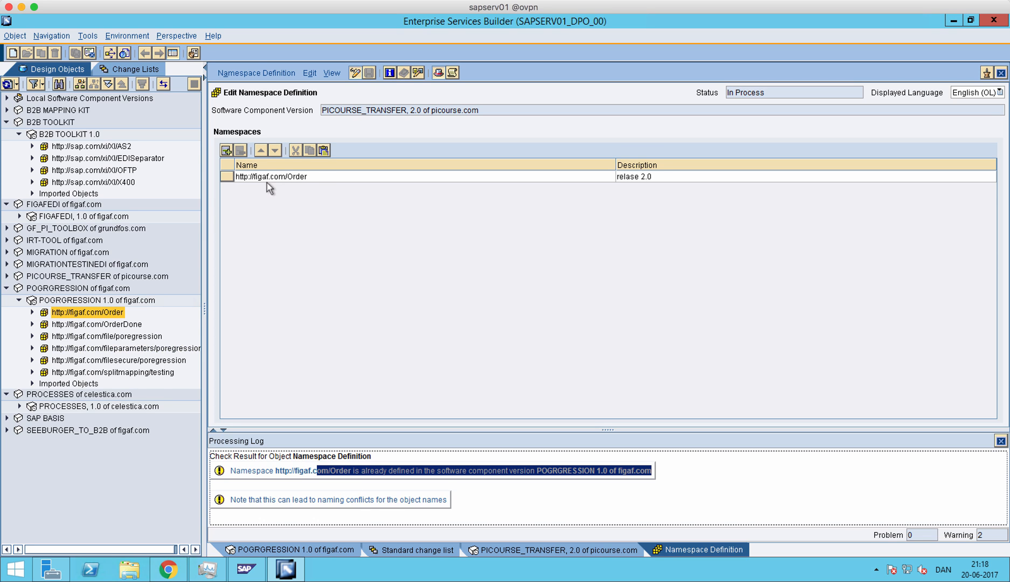
left_click(27, 317)
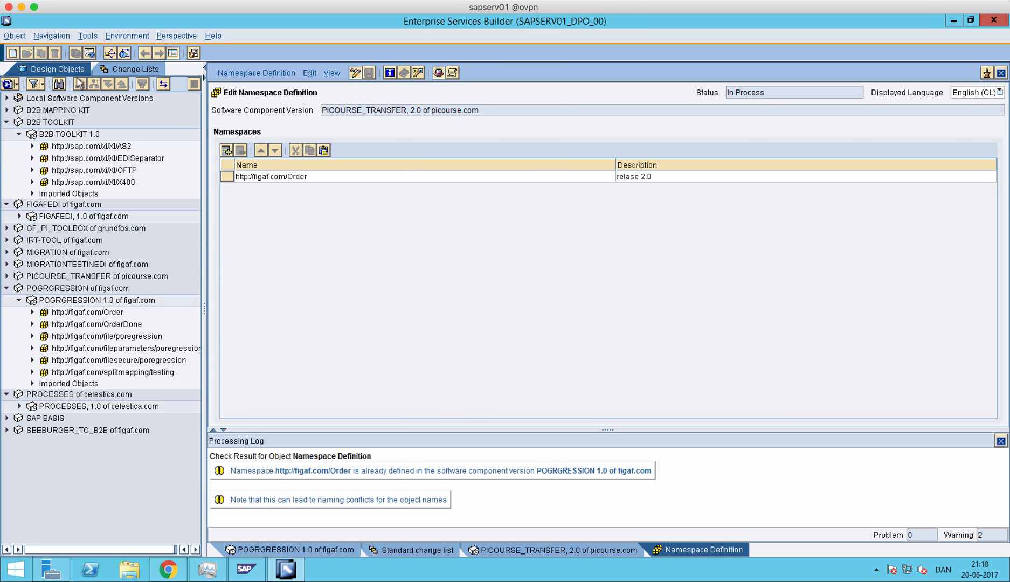
- Activate the standard change list of PICOURSE_TRANSFER, 2.0 of picourse.com with its Namespace Definition
left_click(103, 70)
left_click(20, 192)
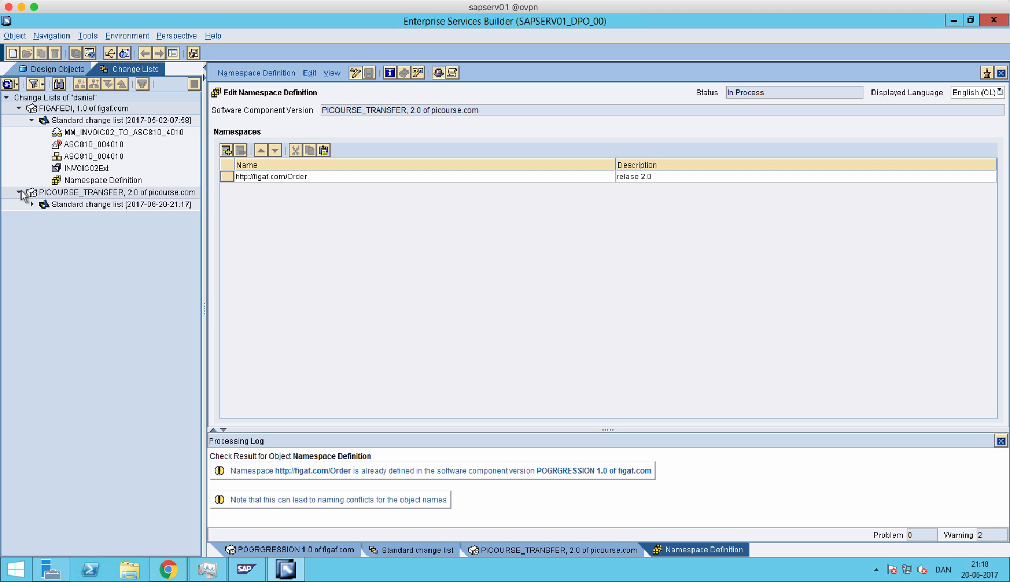
left_click(31, 206)
left_click(31, 204)
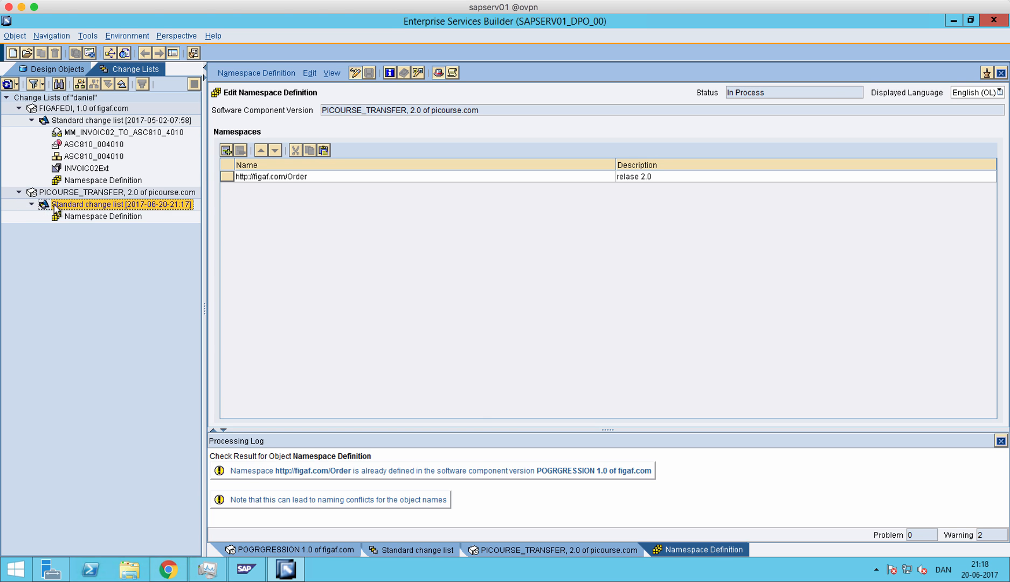
right_click(58, 209)
left_click(79, 227)
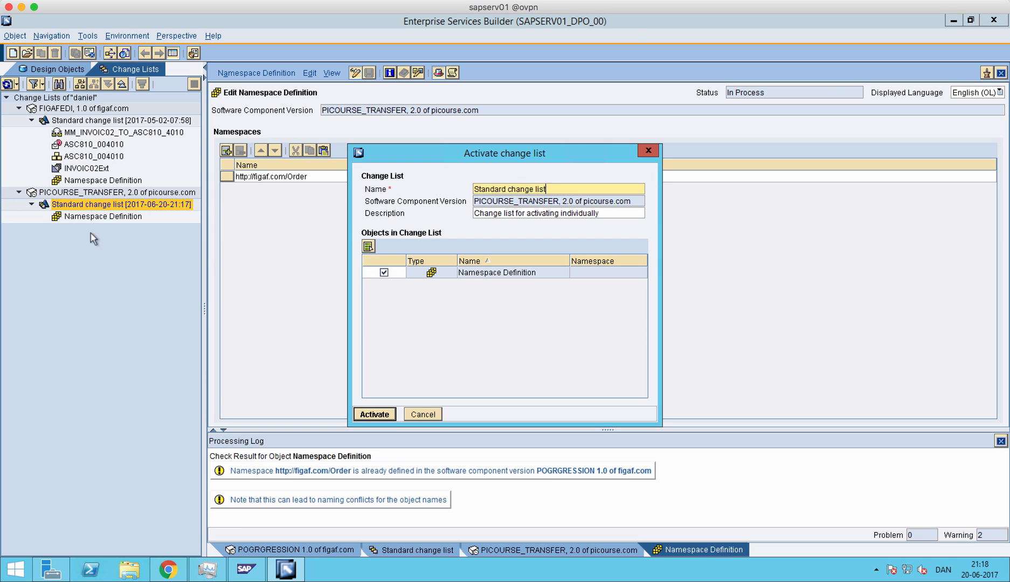
left_click(391, 415)
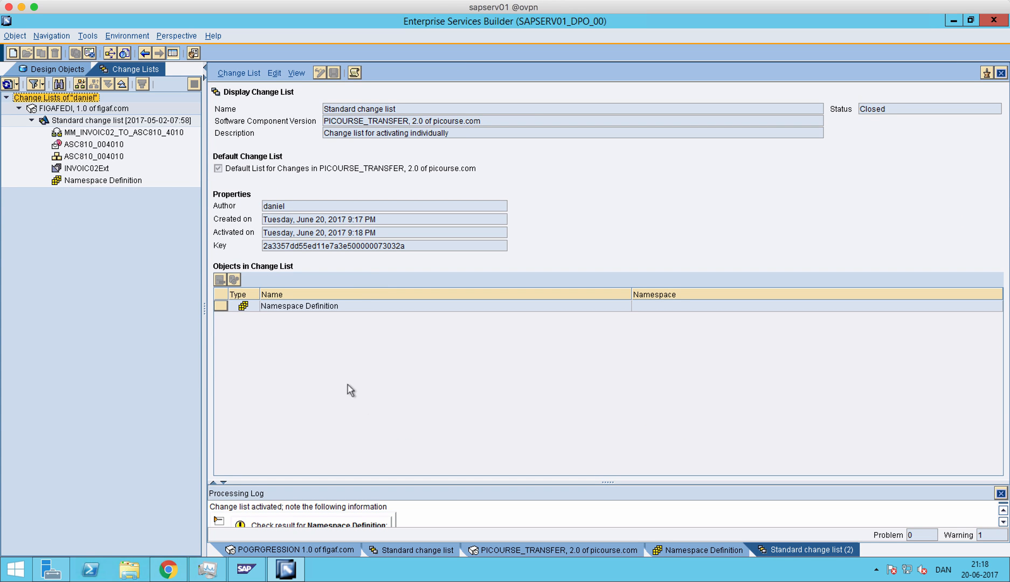
left_click(32, 121)
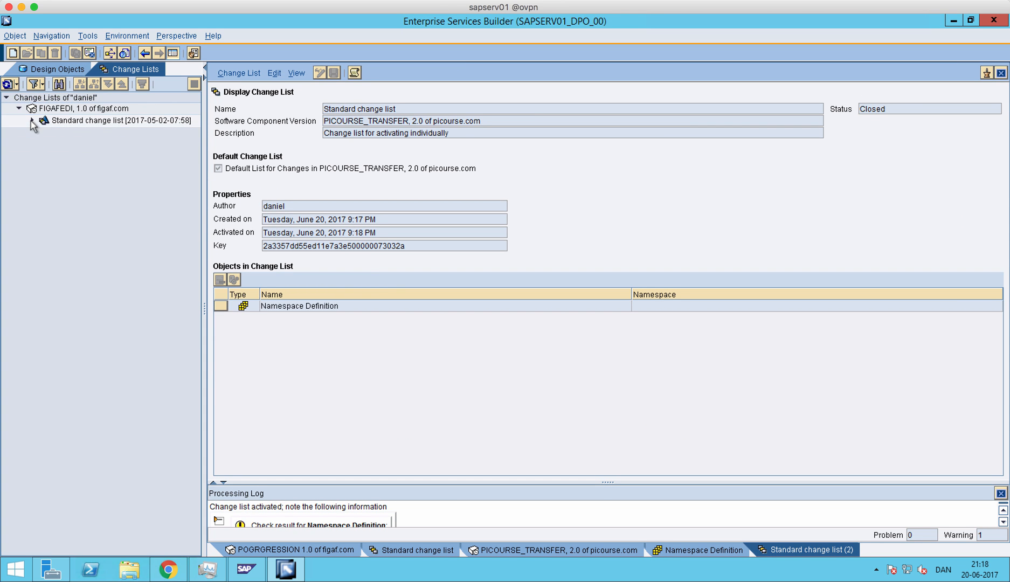
left_click(31, 120)
left_click(37, 69)
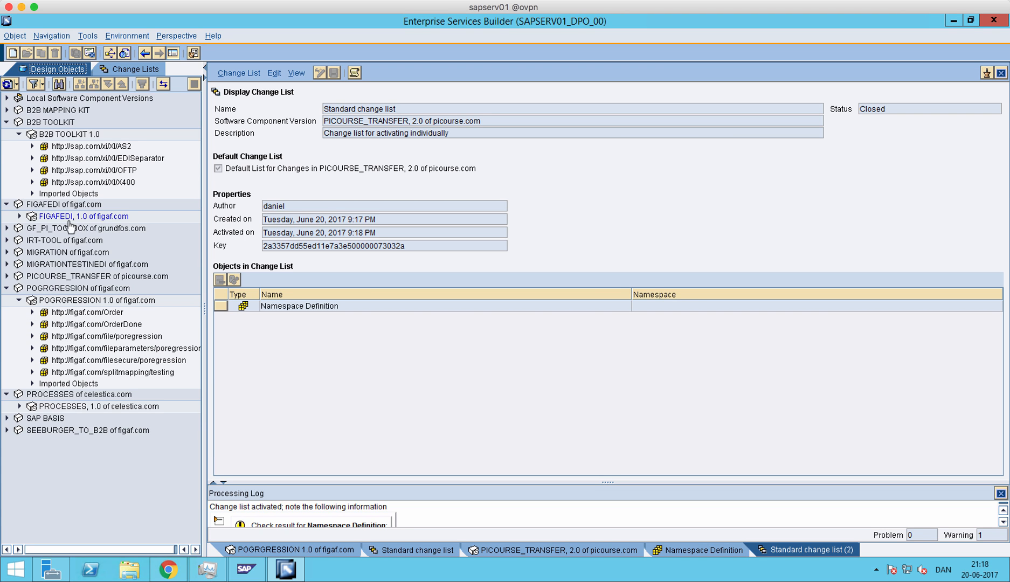
left_click(7, 277)
left_click(19, 288)
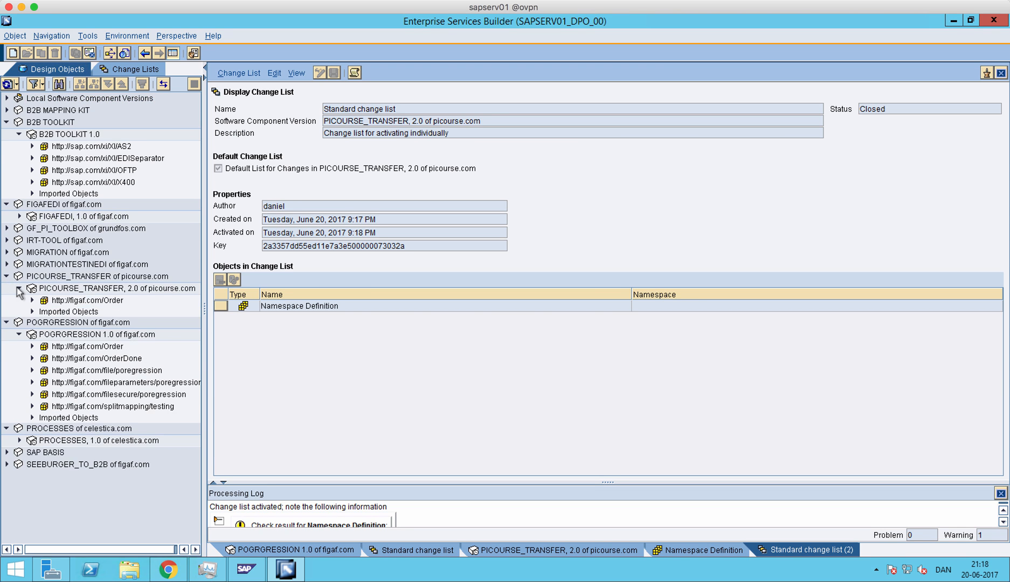
left_click(56, 303)
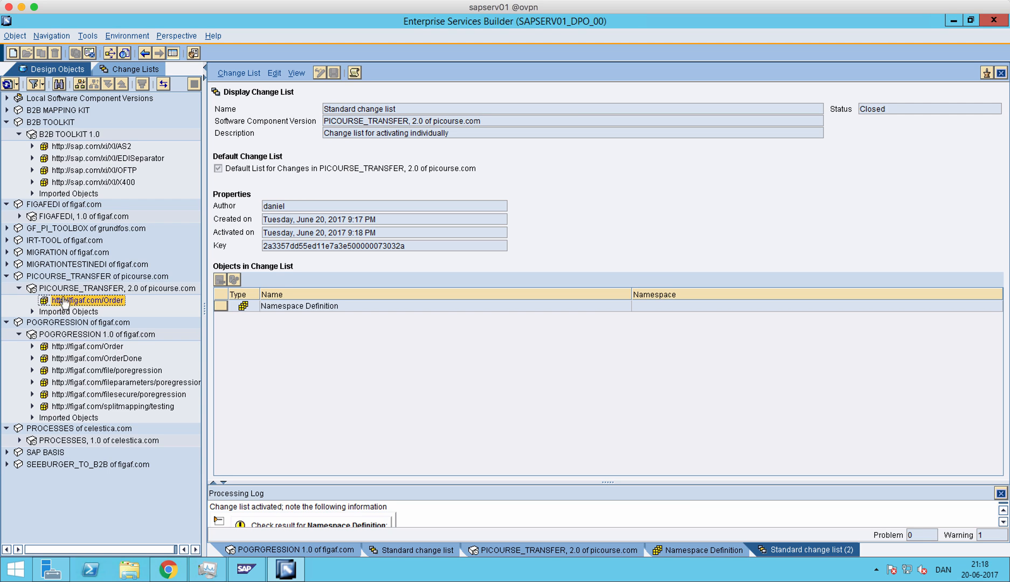
- Start Transfer Design Objects, read the overview of its uses and namespace requirement, and continue to the source and target selection
left_click(126, 36)
mouse_move(89, 36)
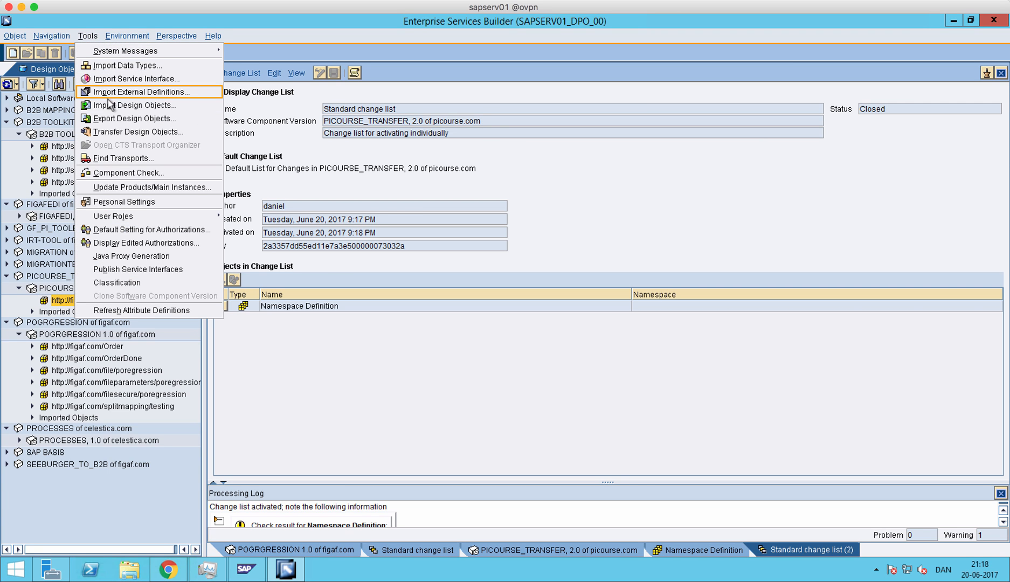
left_click(114, 131)
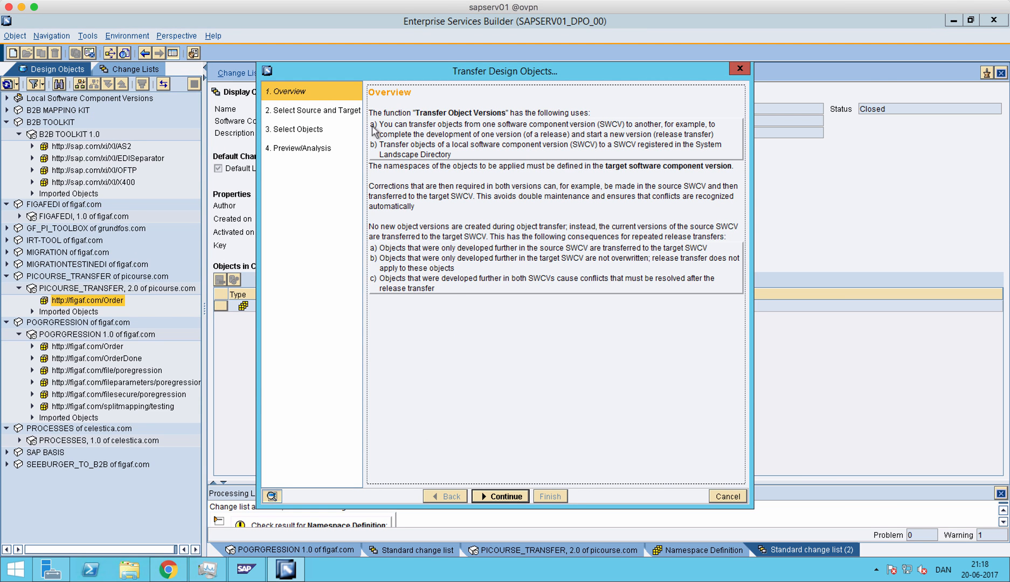
left_click_drag(384, 124, 427, 161)
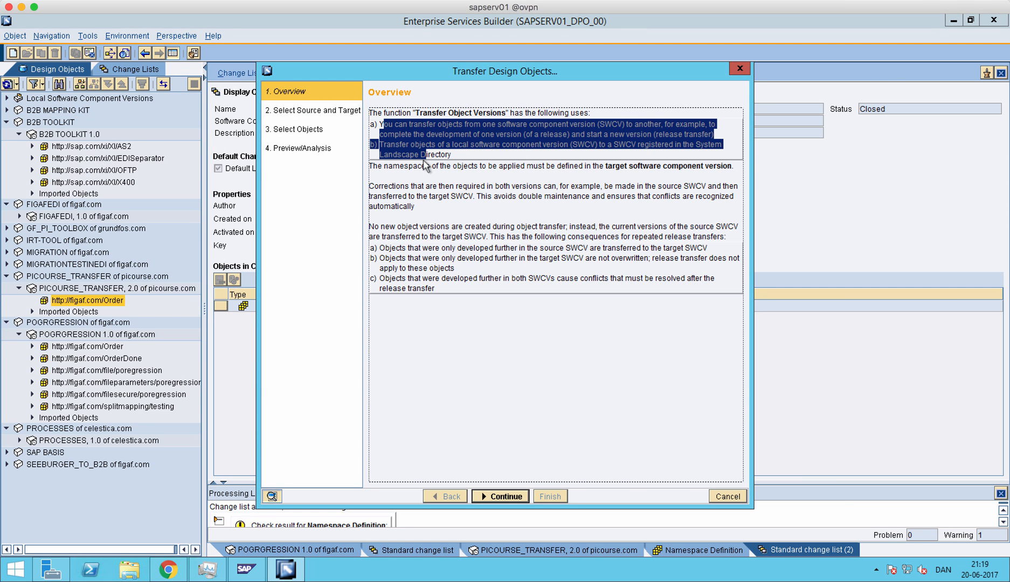
left_click(468, 160)
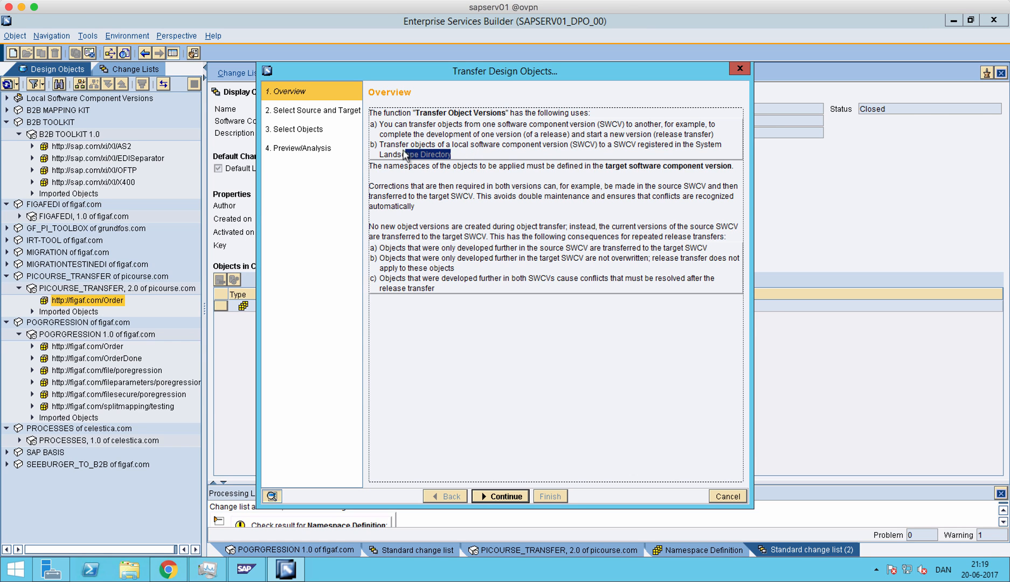
left_click_drag(384, 143, 448, 156)
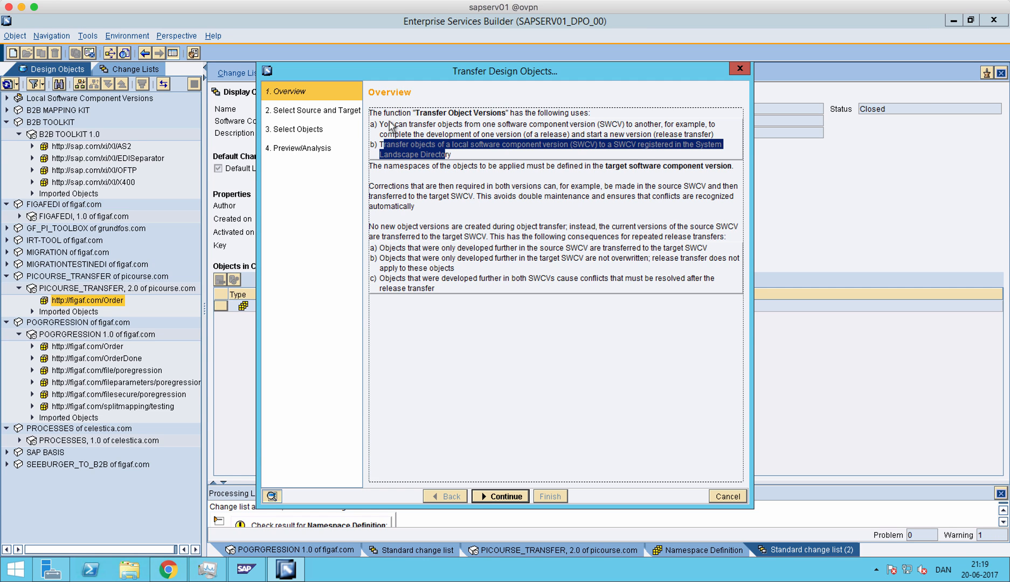
left_click_drag(387, 124, 642, 137)
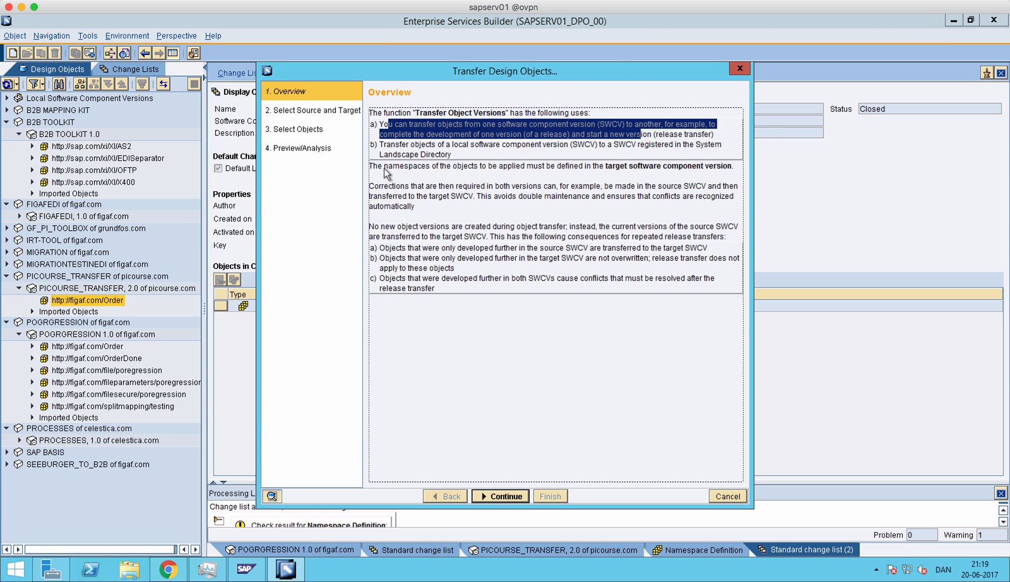
left_click_drag(383, 166, 402, 193)
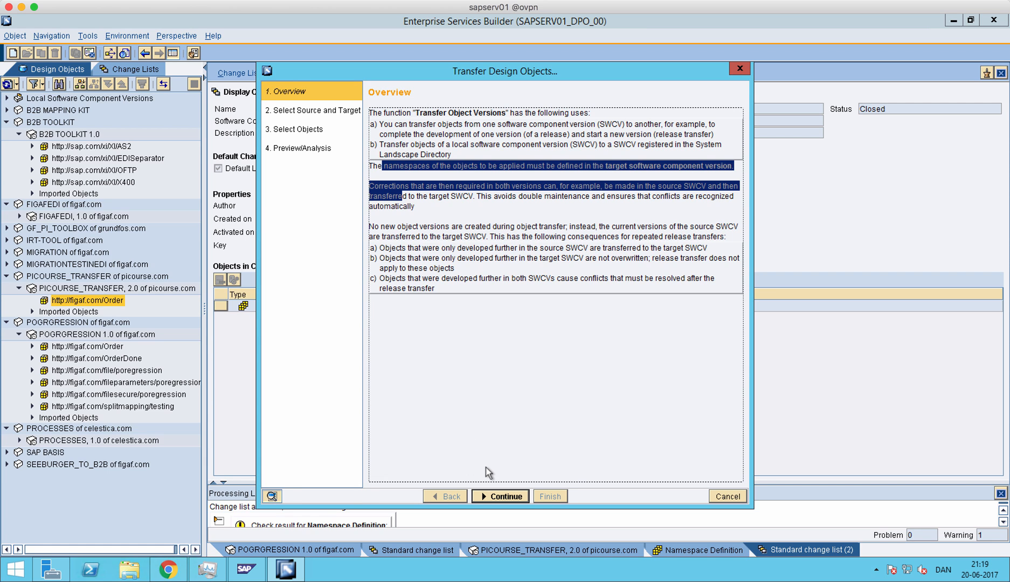
left_click(494, 496)
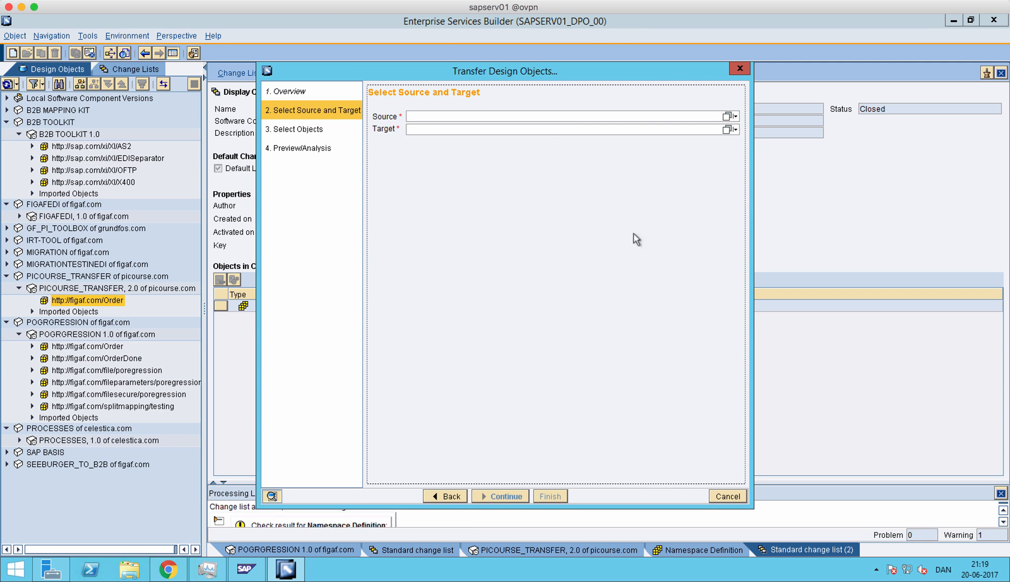
- Set the transfer source to POGRGRESSION 1.0 of figaf.com and the target to PICOURSE_TRANSFER, 2.0 of picourse.com
left_click(727, 117)
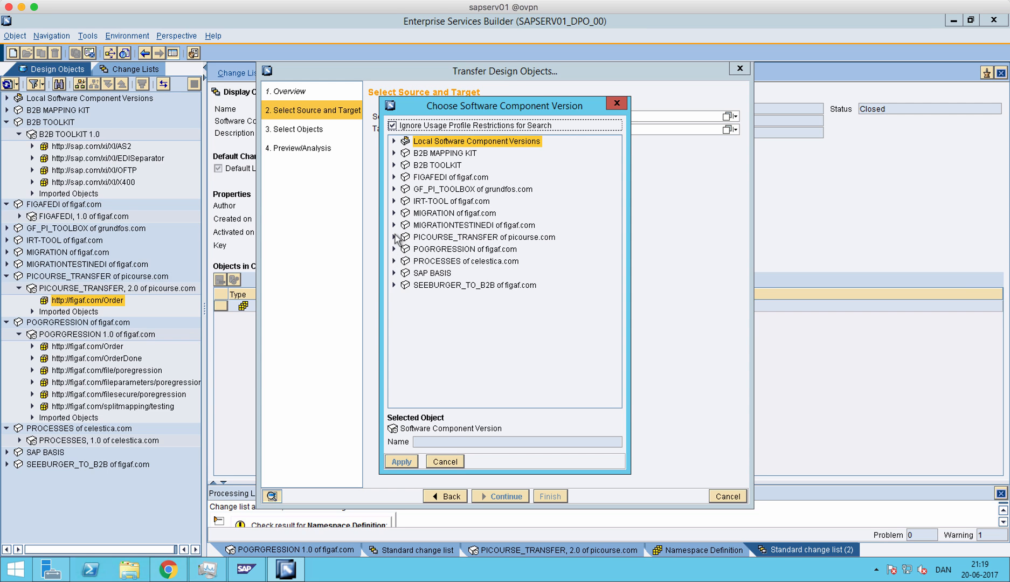
left_click(394, 249)
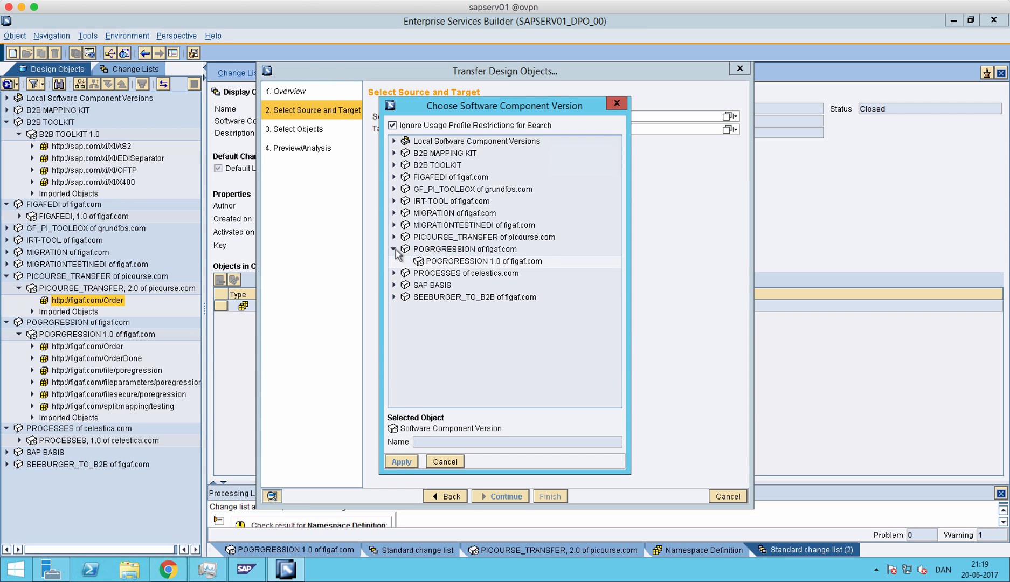
left_click(430, 263)
left_click(402, 461)
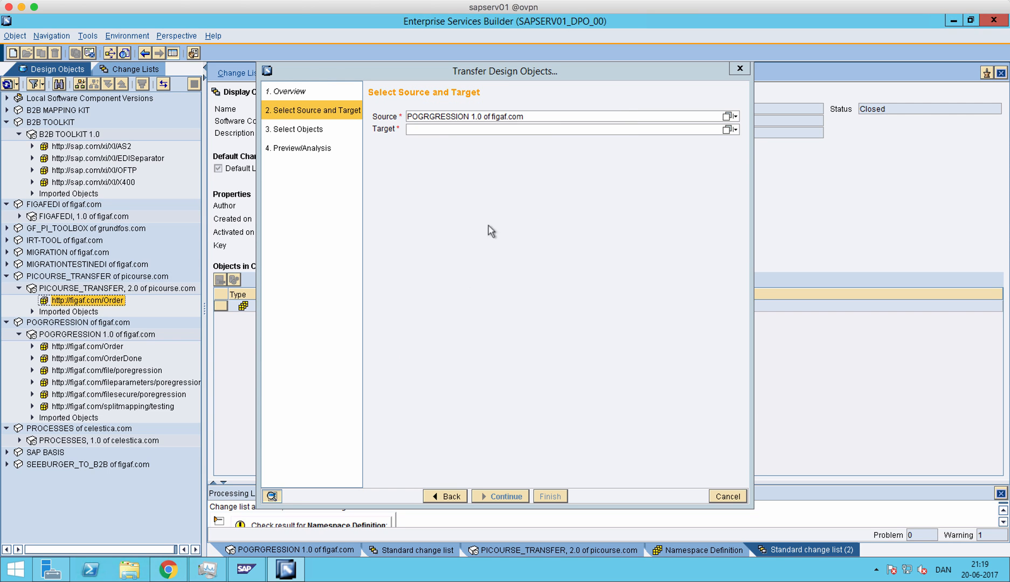
left_click(725, 132)
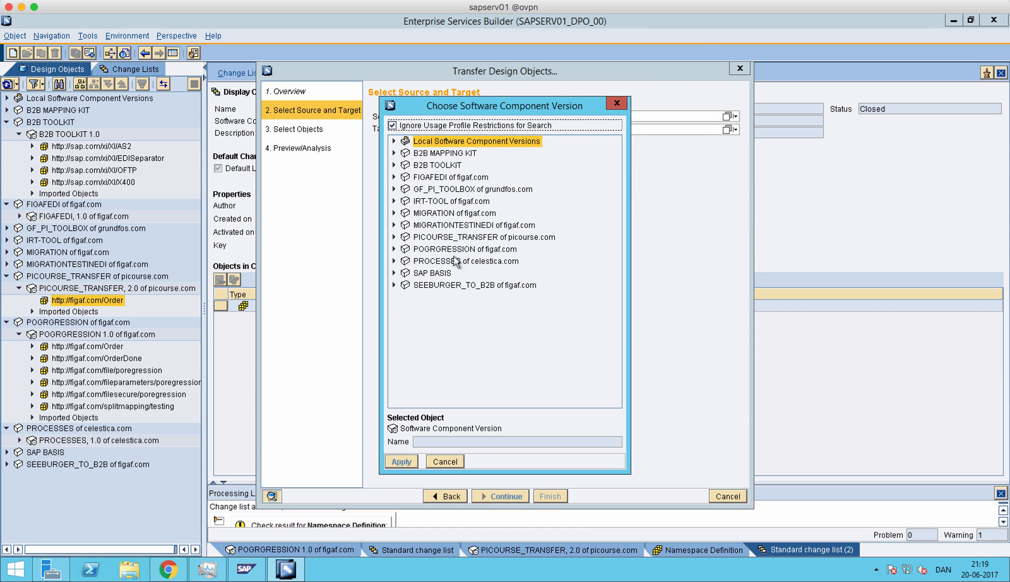
left_click(394, 237)
left_click(426, 250)
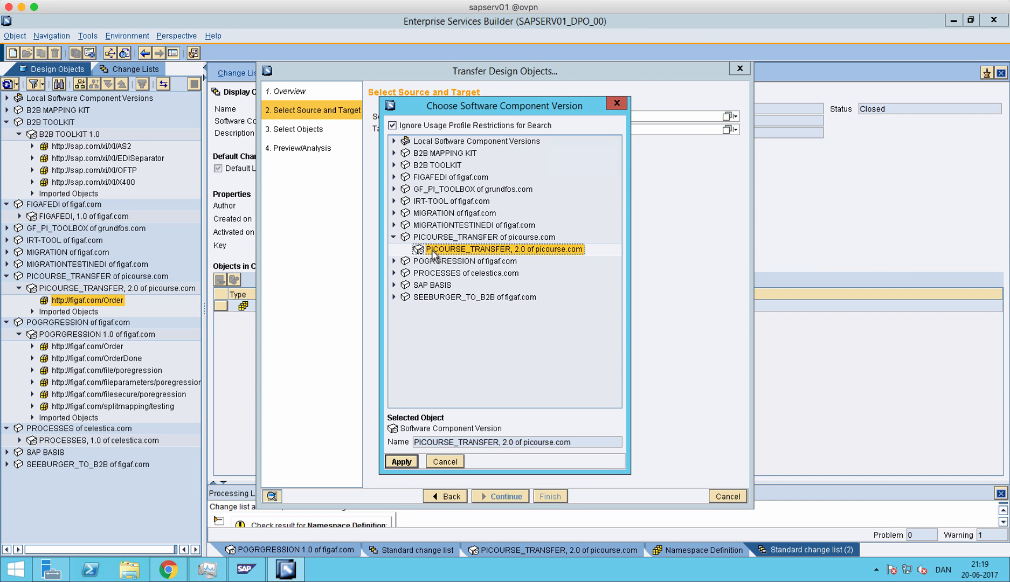
left_click(402, 462)
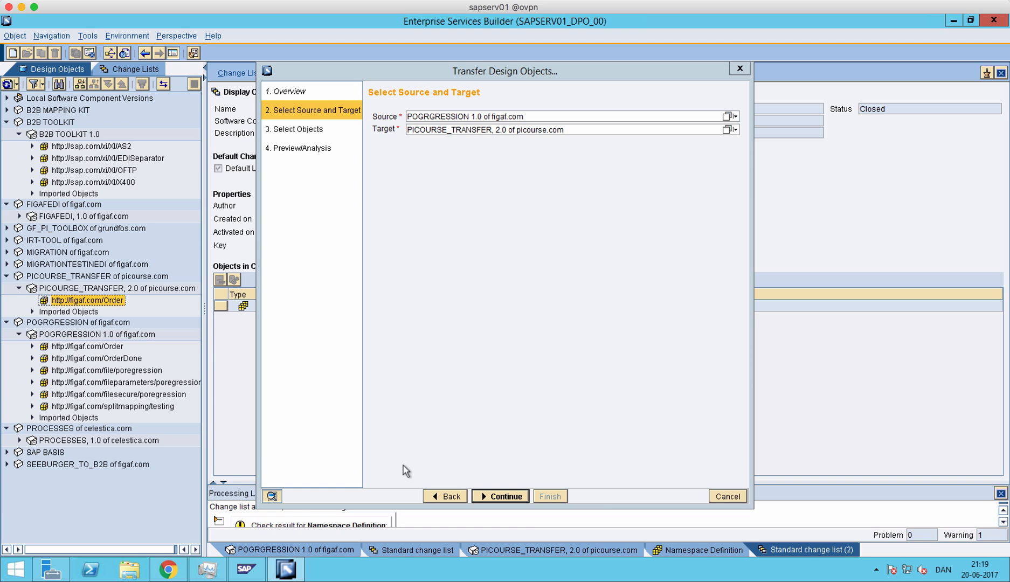
left_click(479, 496)
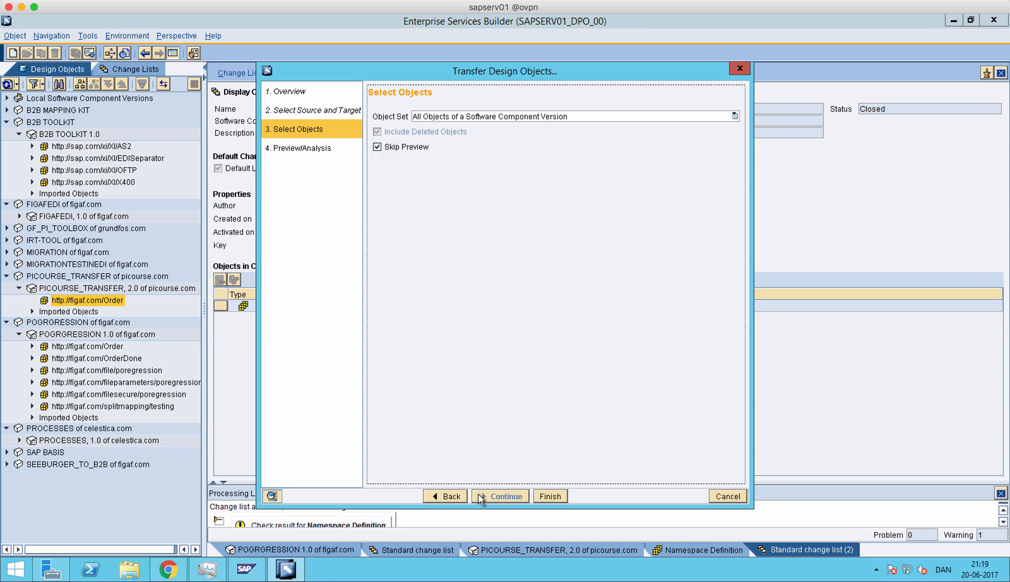
left_click(532, 117)
left_click(514, 137)
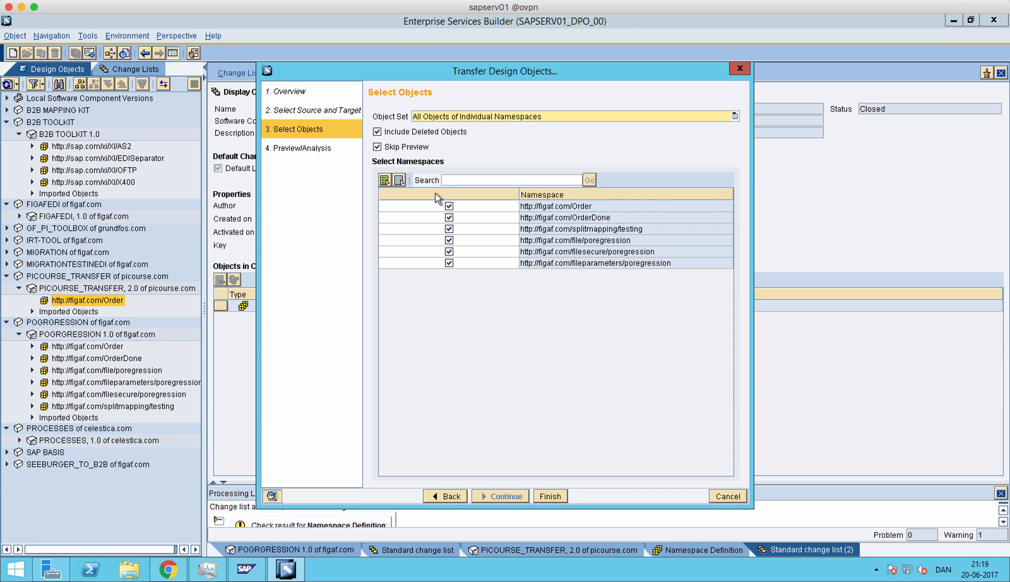
left_click(399, 180)
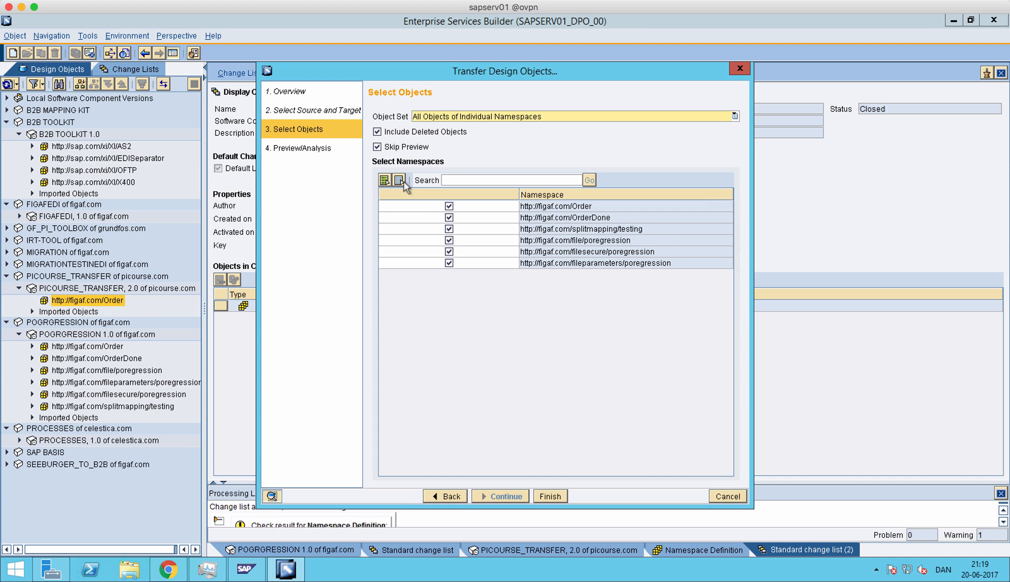
left_click(448, 206)
left_click(545, 496)
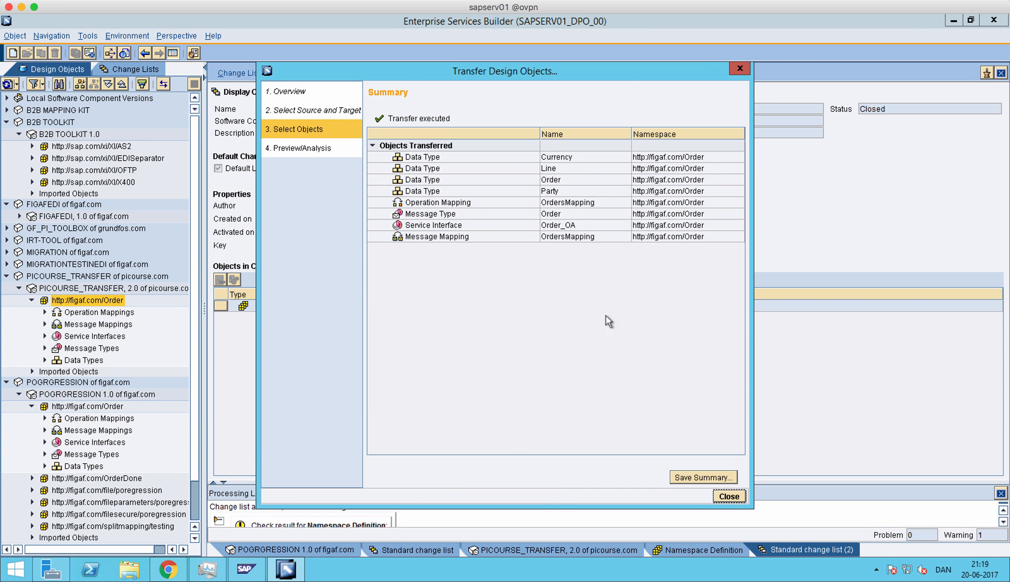
left_click(729, 497)
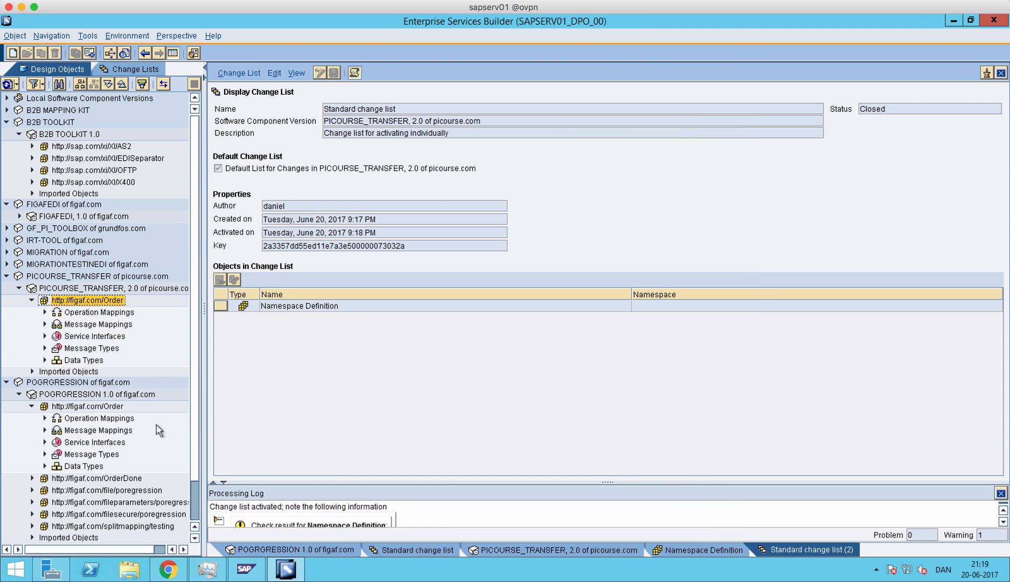
- Open the operation mapping OrdersMapping of PICOURSE_TRANSFER, 2.0, check the change lists for open changes and briefly switch the mapping to edit mode
left_click(45, 312)
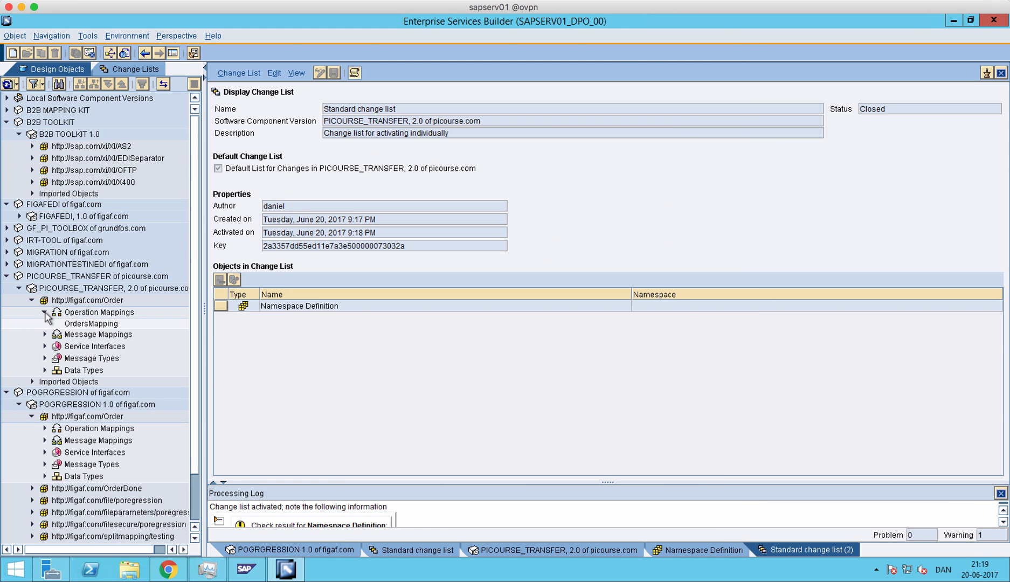
left_click(73, 323)
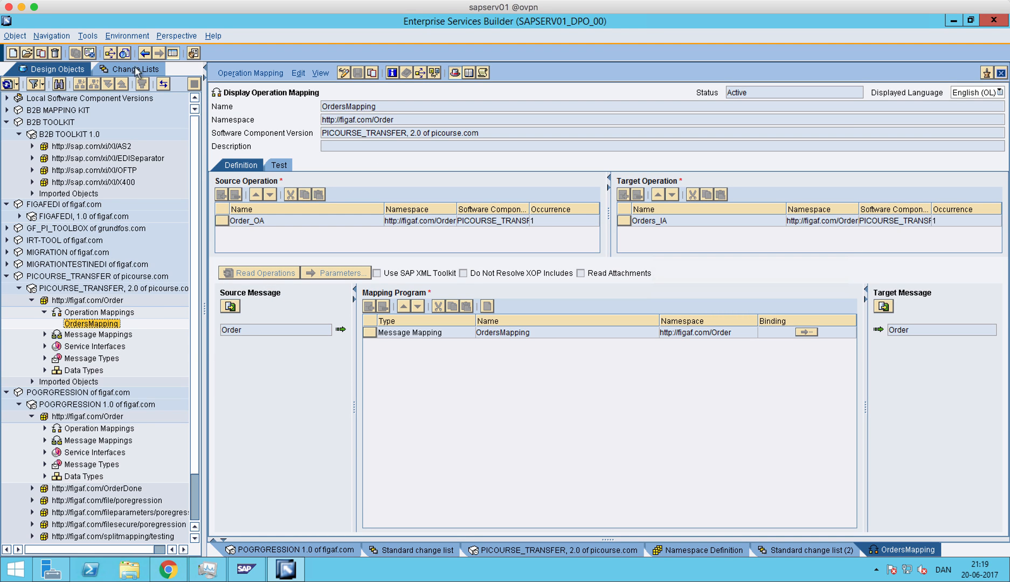
left_click(136, 69)
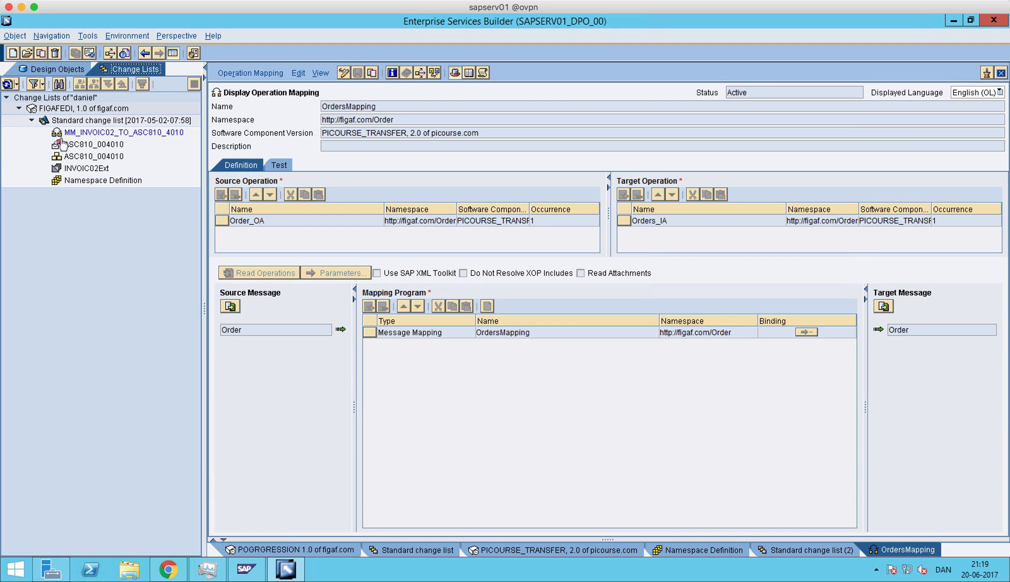
left_click(32, 122)
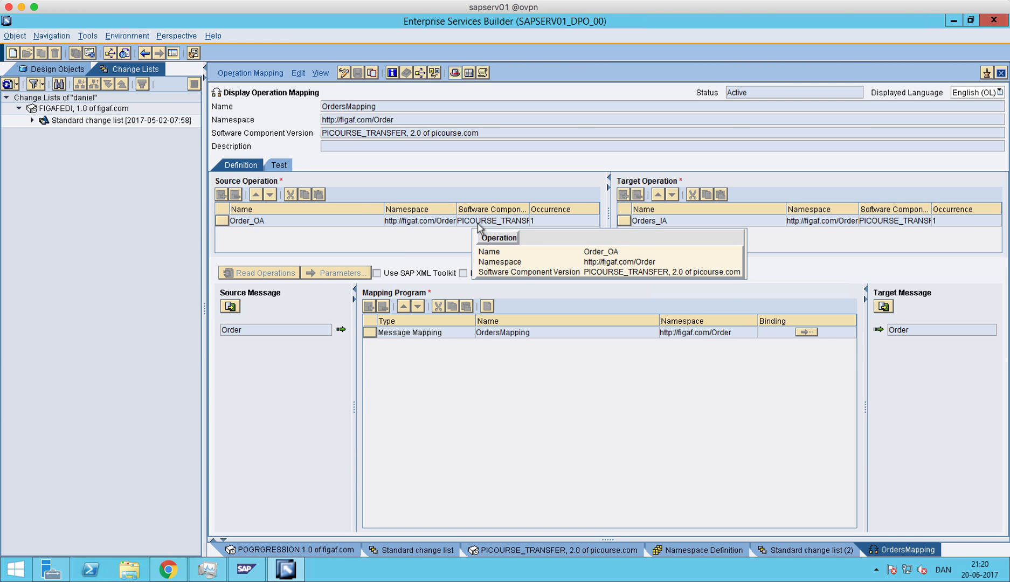
left_click(343, 73)
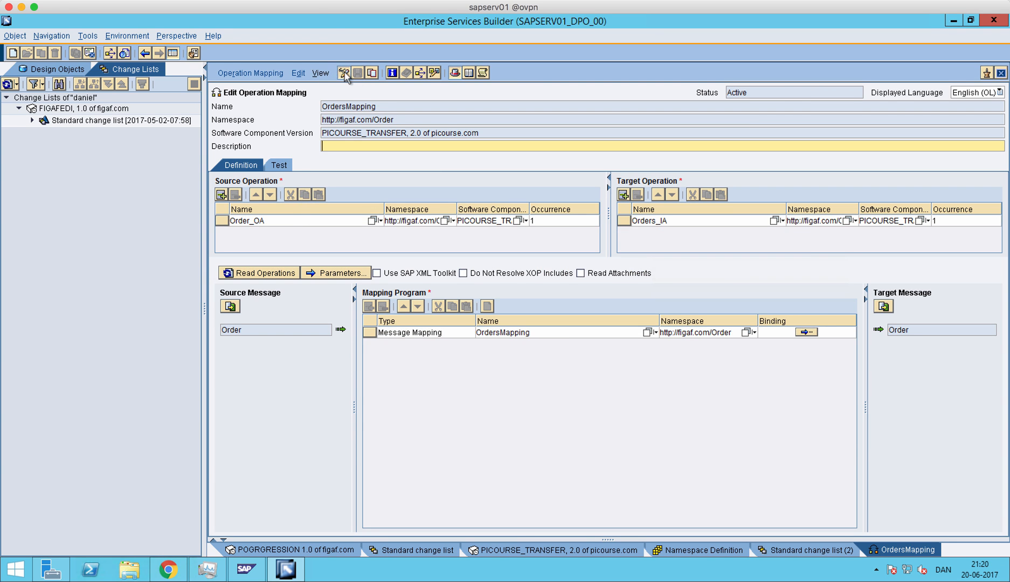
left_click(342, 73)
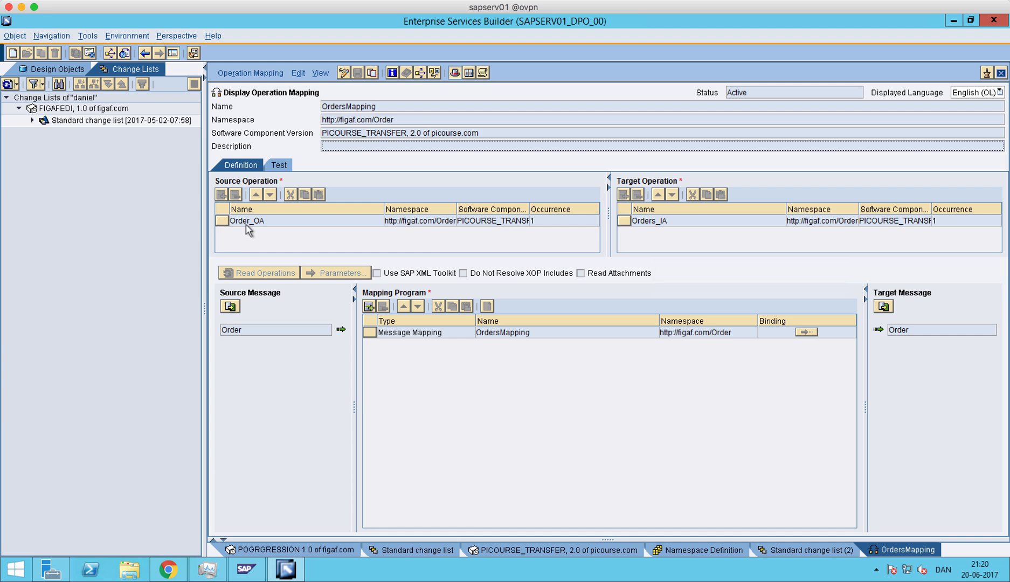
- Inspect the service interface Order_OA, close it and check the software component version of the source operation in OrdersMapping
double_click(246, 222)
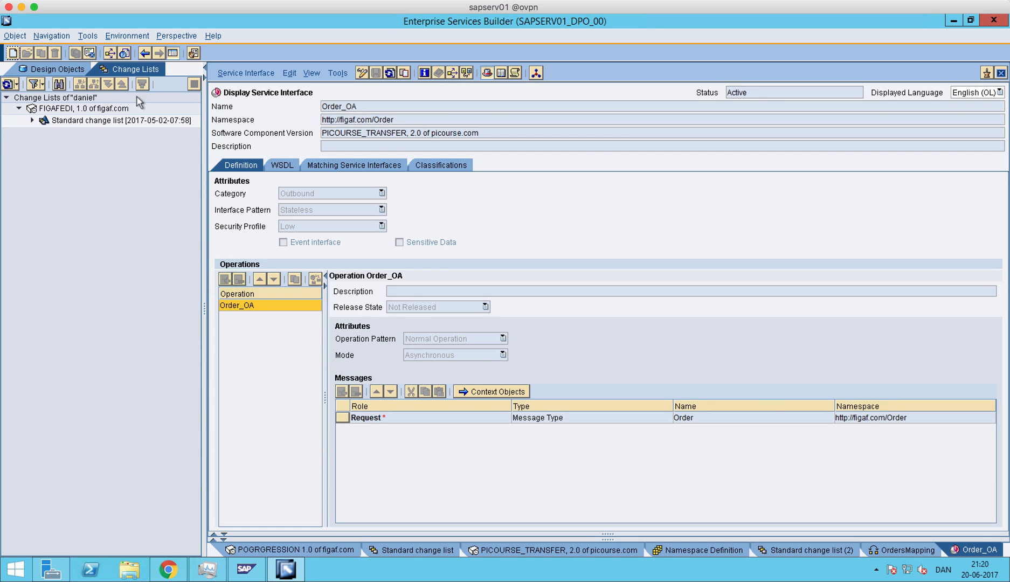
left_click(71, 70)
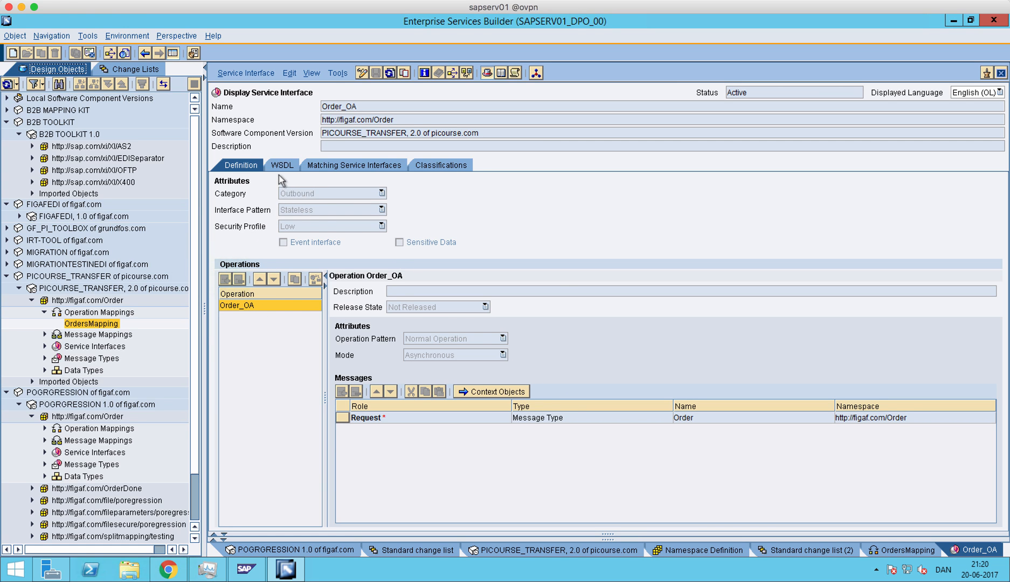
left_click(1001, 73)
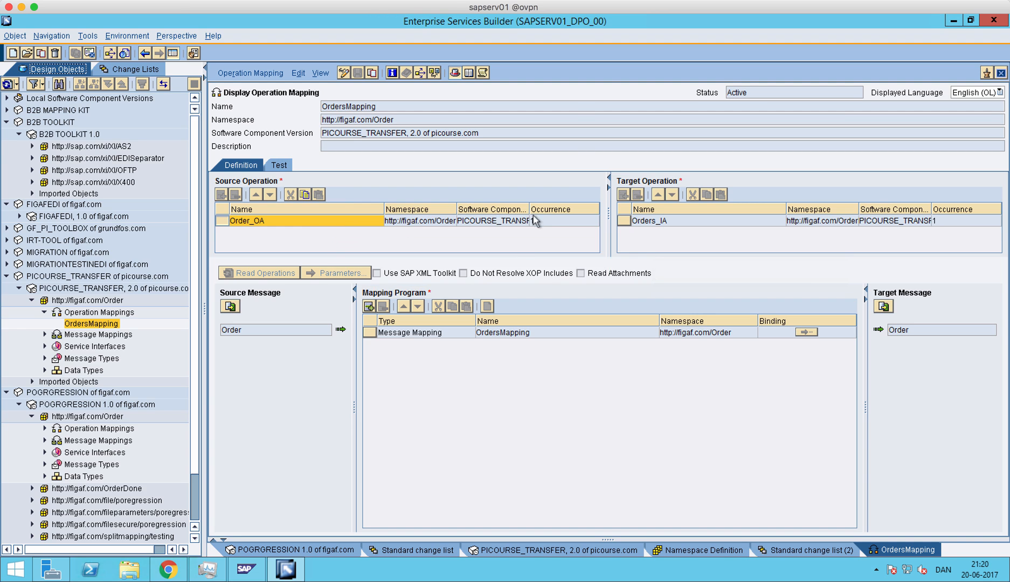
left_click(483, 223)
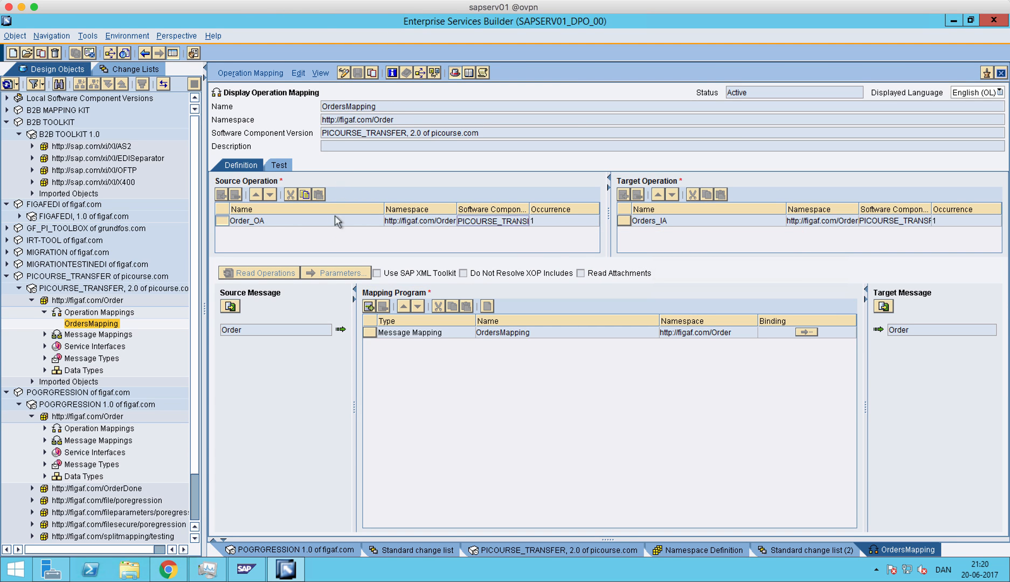
mouse_move(326, 225)
left_click(633, 0)
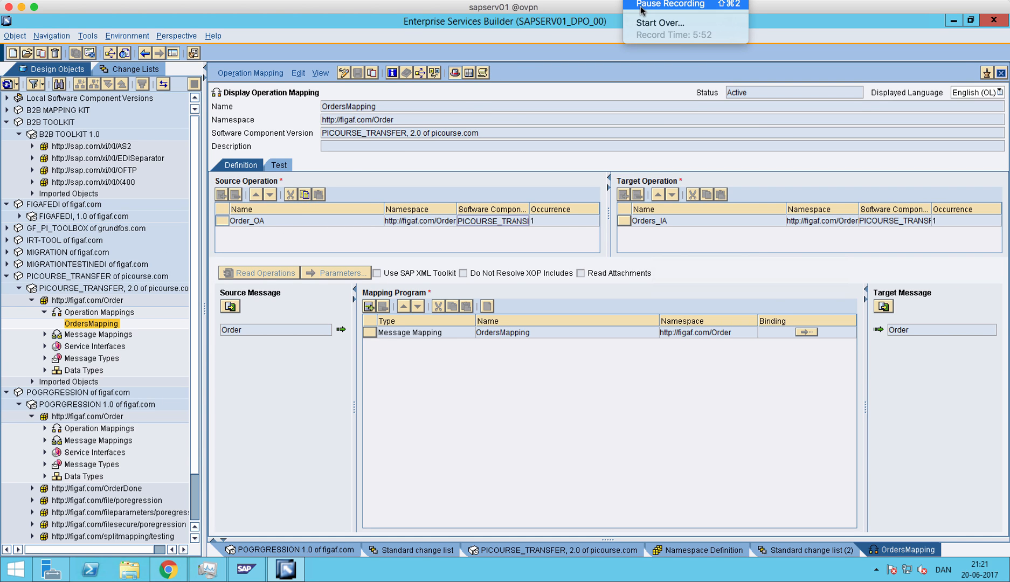